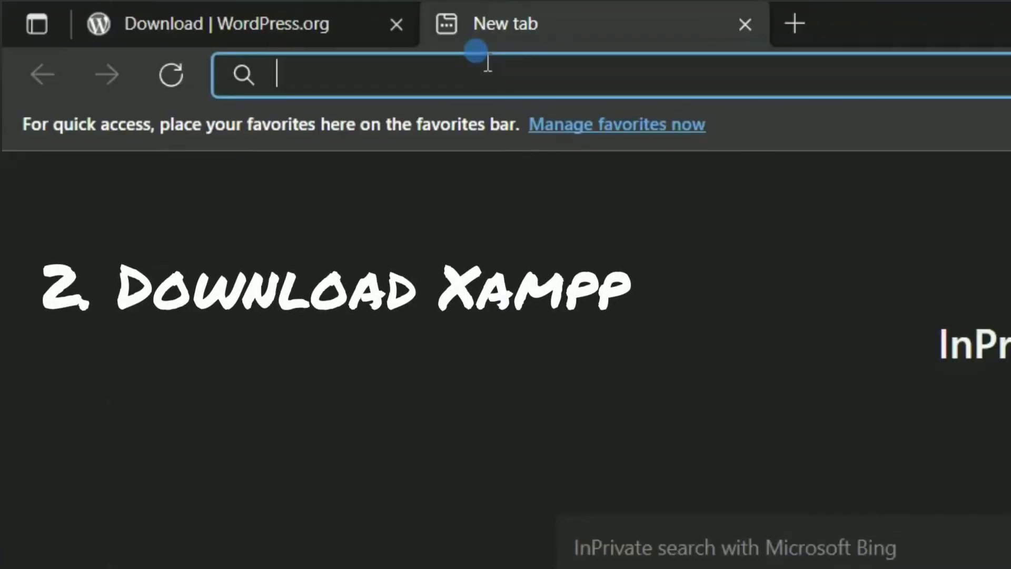
Step: Search the web for XAMPP and open the Apache Friends download page
{"action": "type", "text": "xammp"}
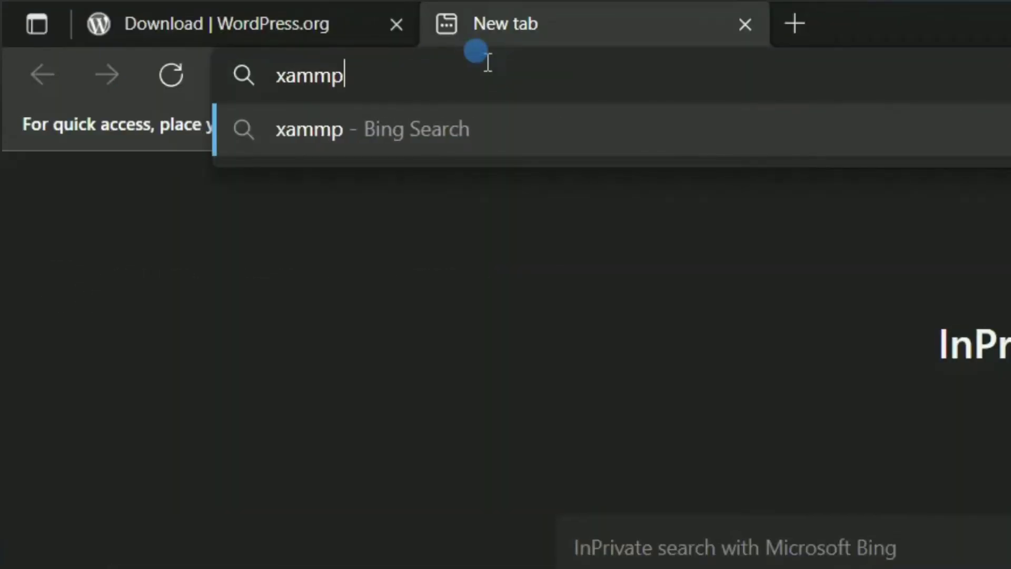
{"action": "key", "text": "Return"}
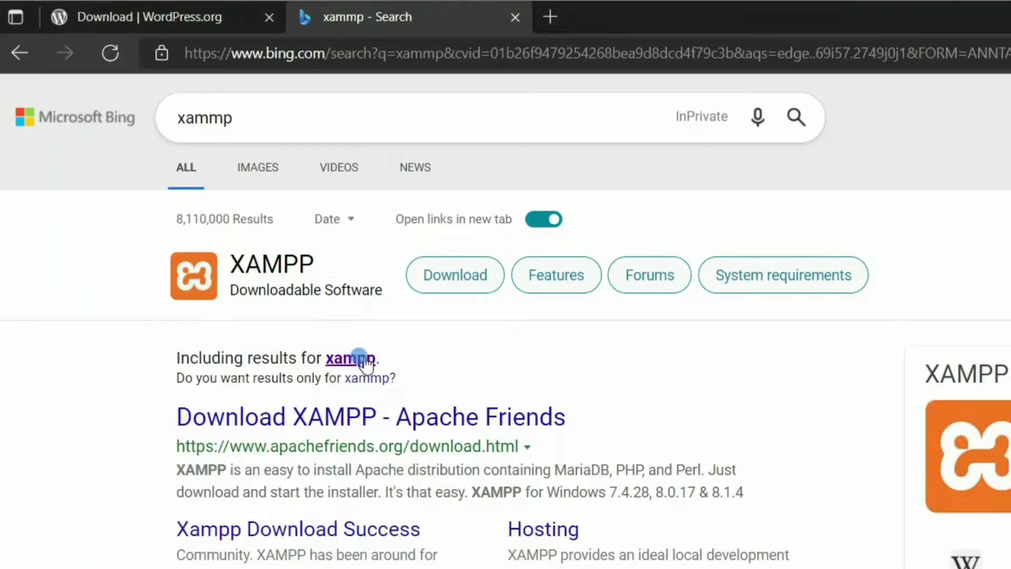
{"action": "left_click", "coordinate": [379, 421]}
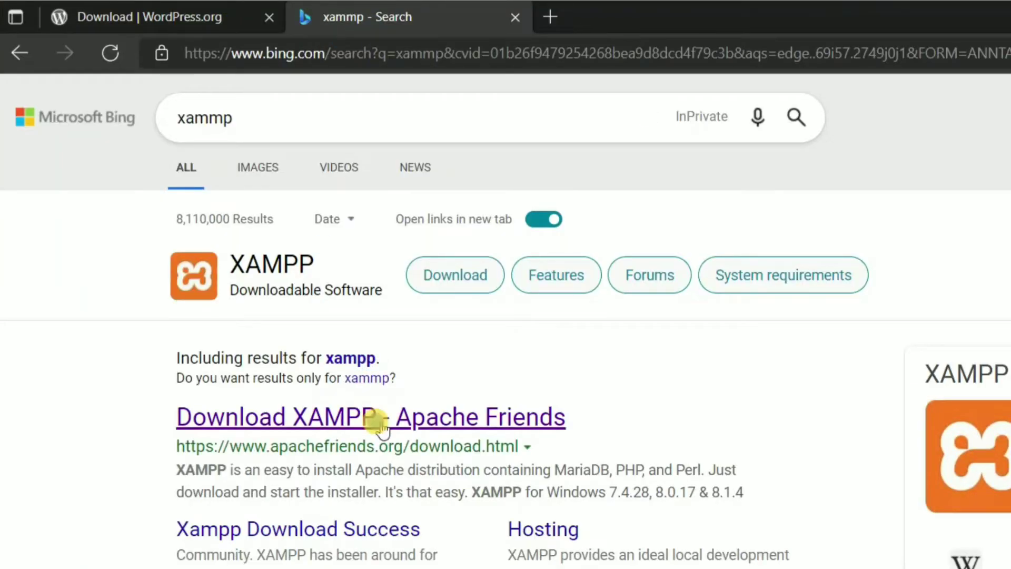
Step: Download the 64-bit XAMPP 8.1.4 Windows installer and type 7zip in a new tab
{"action": "scroll", "coordinate": [505, 298], "scroll_direction": "up", "scroll_amount": 1}
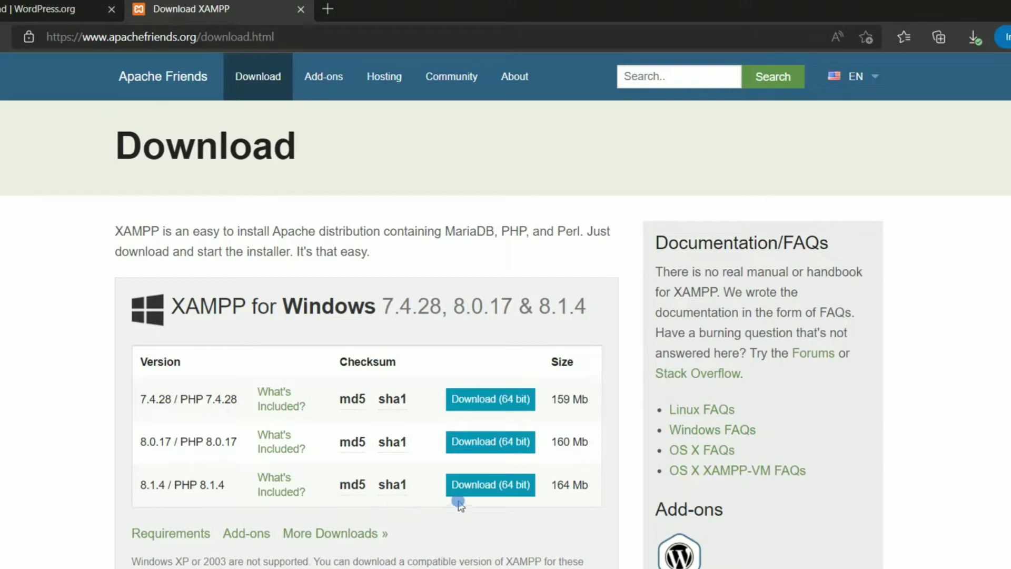
{"action": "left_click", "coordinate": [493, 485]}
{"action": "left_click", "coordinate": [498, 486]}
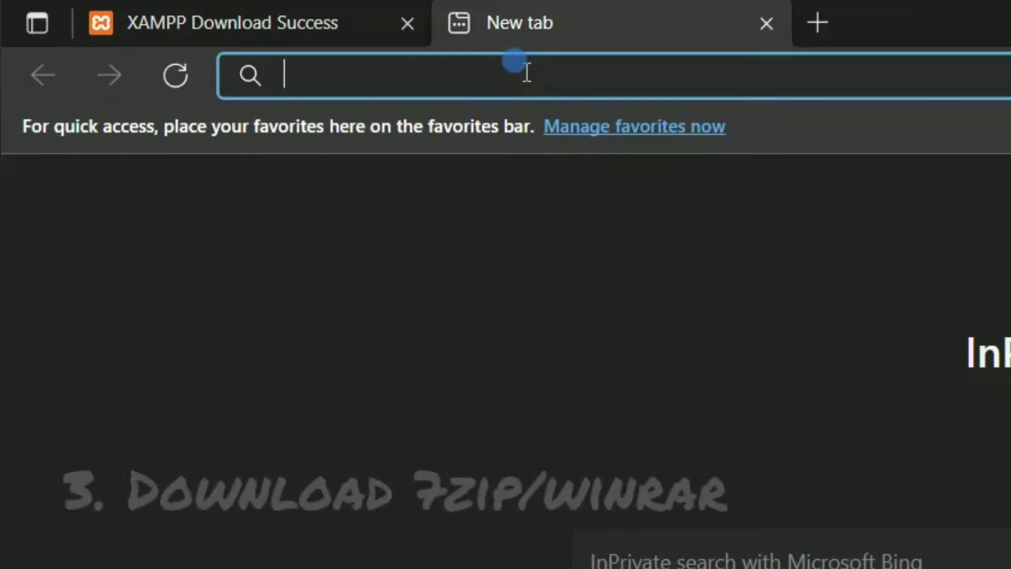
{"action": "type", "text": "7zip"}
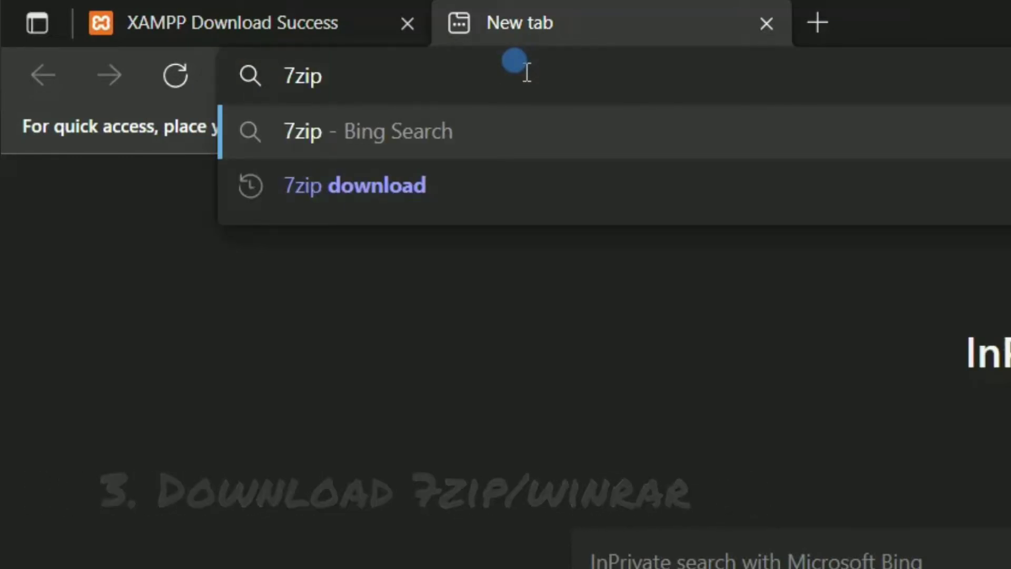
Step: Search '7zip download', open the official 7-Zip download page and close the search results tab
{"action": "key", "text": "Down"}
{"action": "key", "text": "Return"}
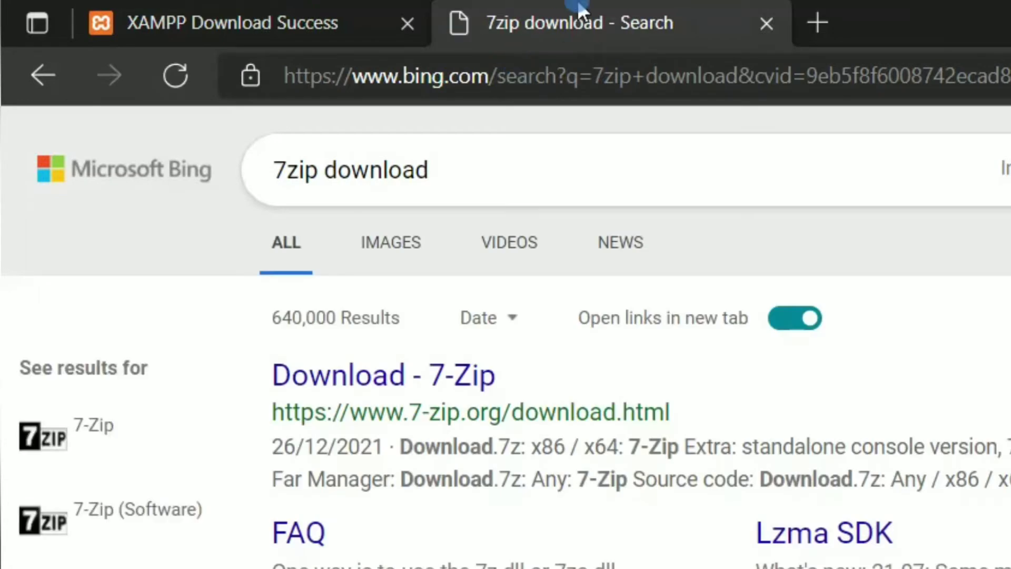
{"action": "left_click", "coordinate": [463, 375]}
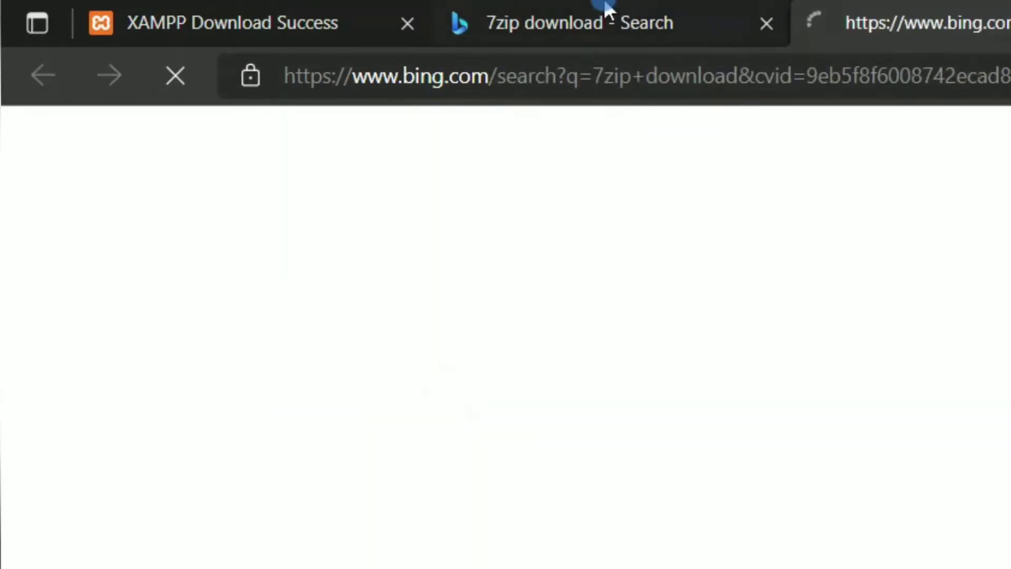
{"action": "left_click", "coordinate": [605, 8]}
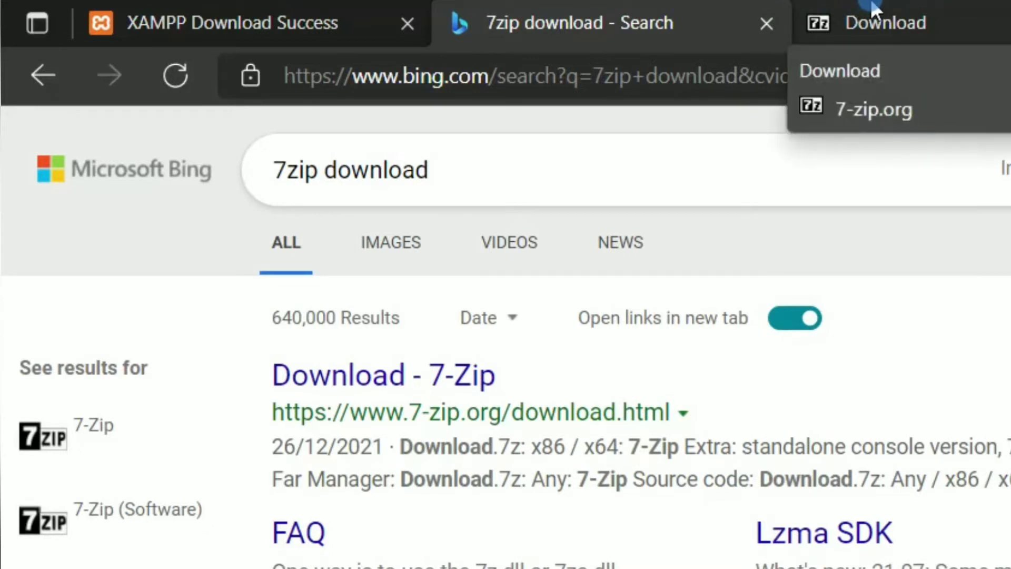
{"action": "left_click", "coordinate": [861, 8]}
{"action": "left_click", "coordinate": [771, 25]}
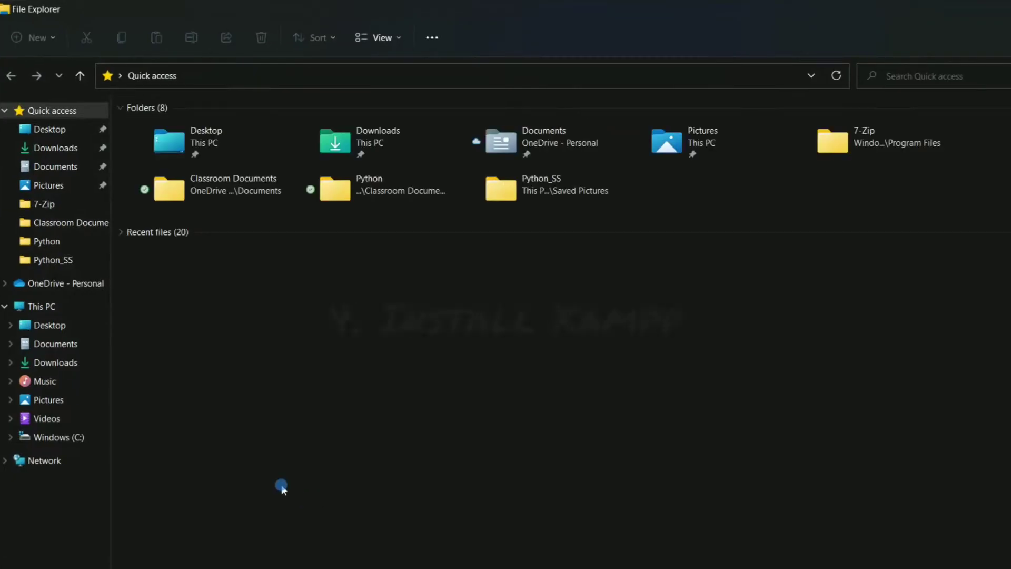
Step: Launch xampp-windows-x64-8.1.4-1-VS16-installer.exe from the Downloads folder
{"action": "left_click", "coordinate": [55, 366]}
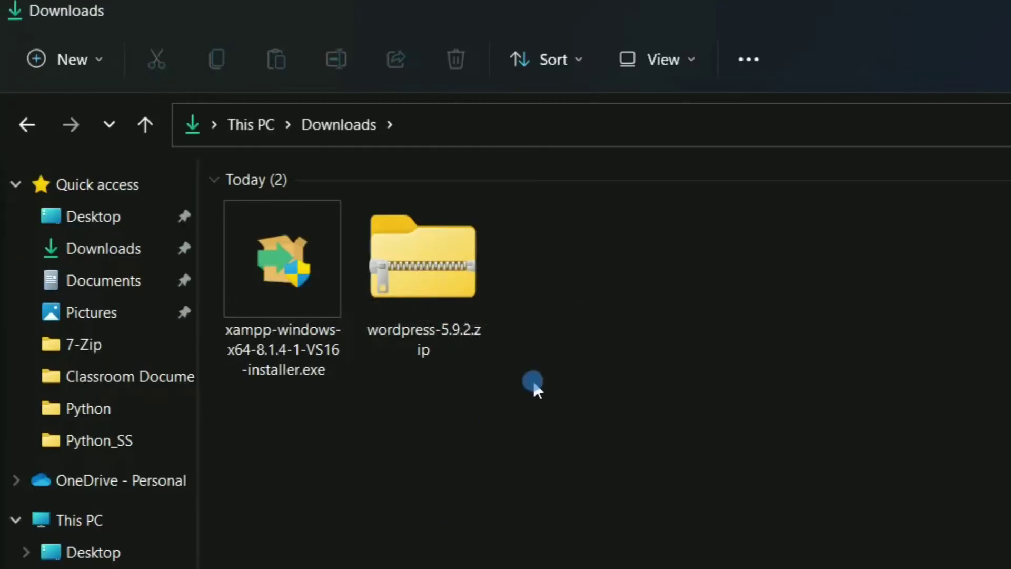
{"action": "double_click", "coordinate": [298, 261]}
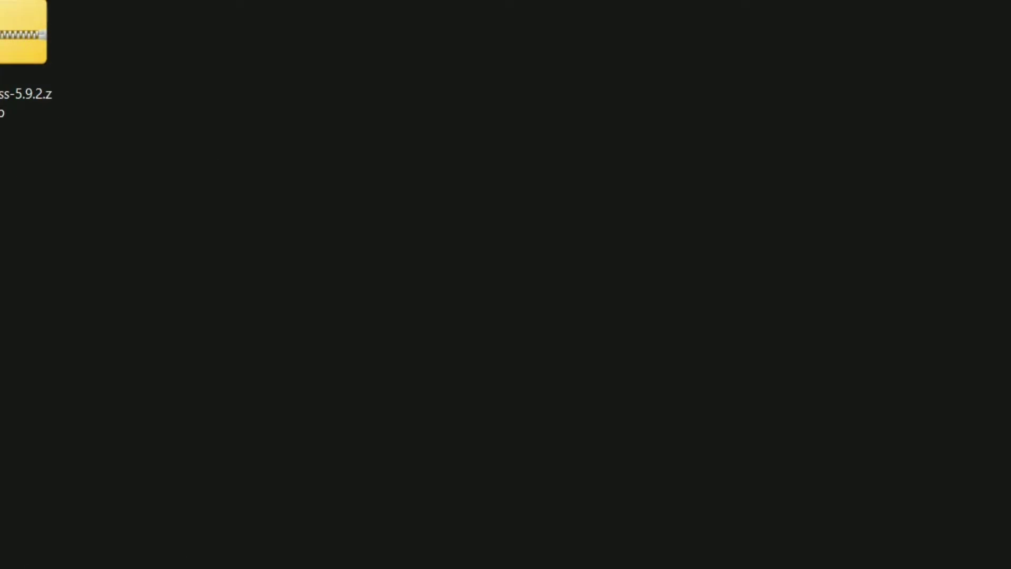
Step: Accept the antivirus and UAC warnings, keeping default components, the C:\xampp folder and English
{"action": "left_click", "coordinate": [416, 328]}
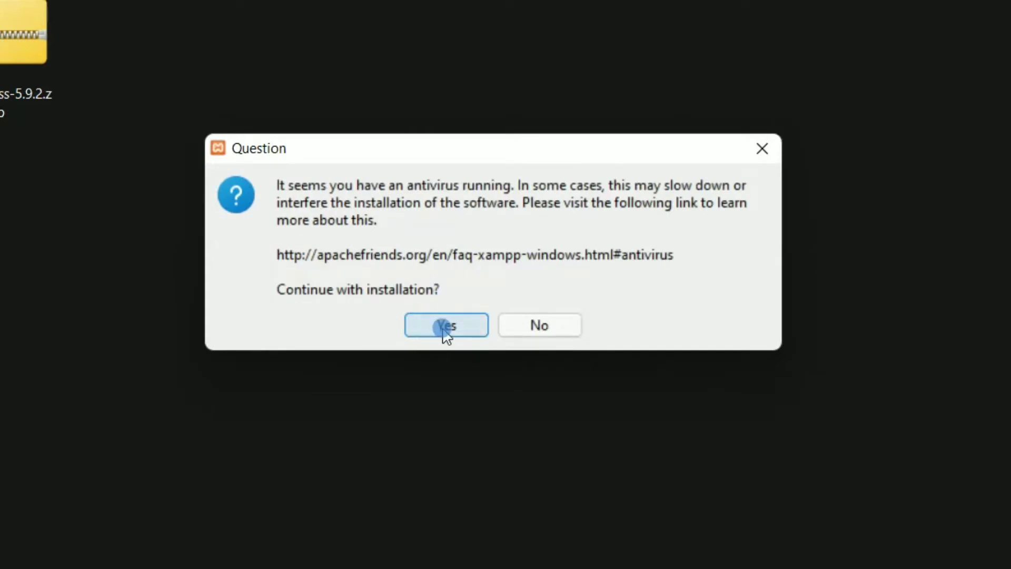
{"action": "left_click", "coordinate": [501, 296]}
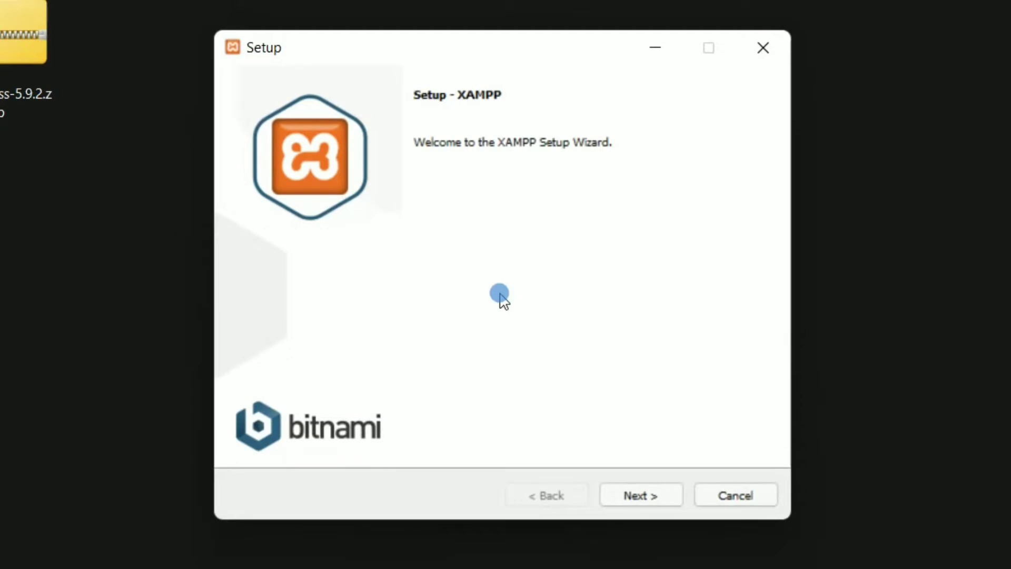
{"action": "left_click", "coordinate": [645, 500]}
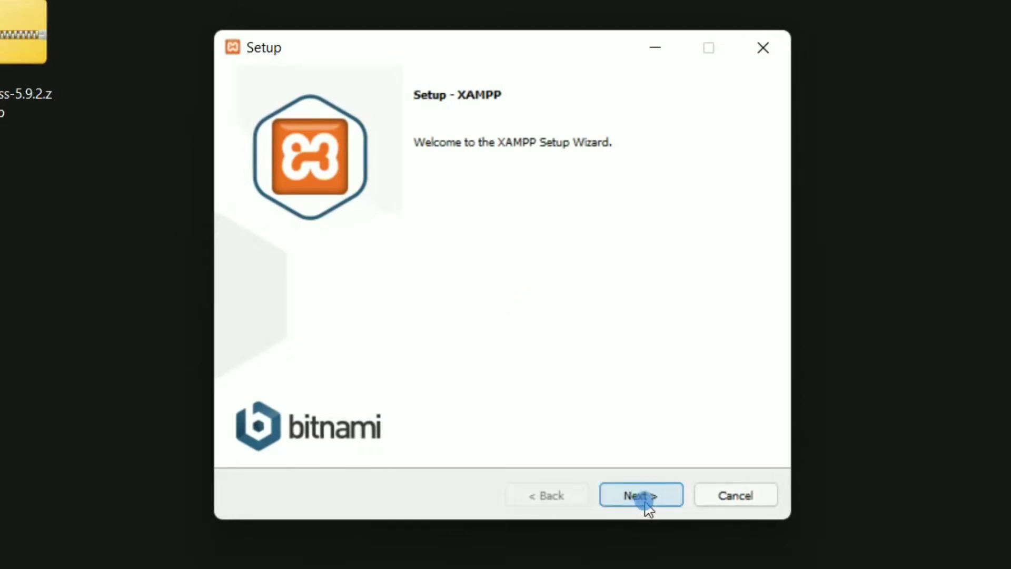
{"action": "left_click", "coordinate": [651, 497]}
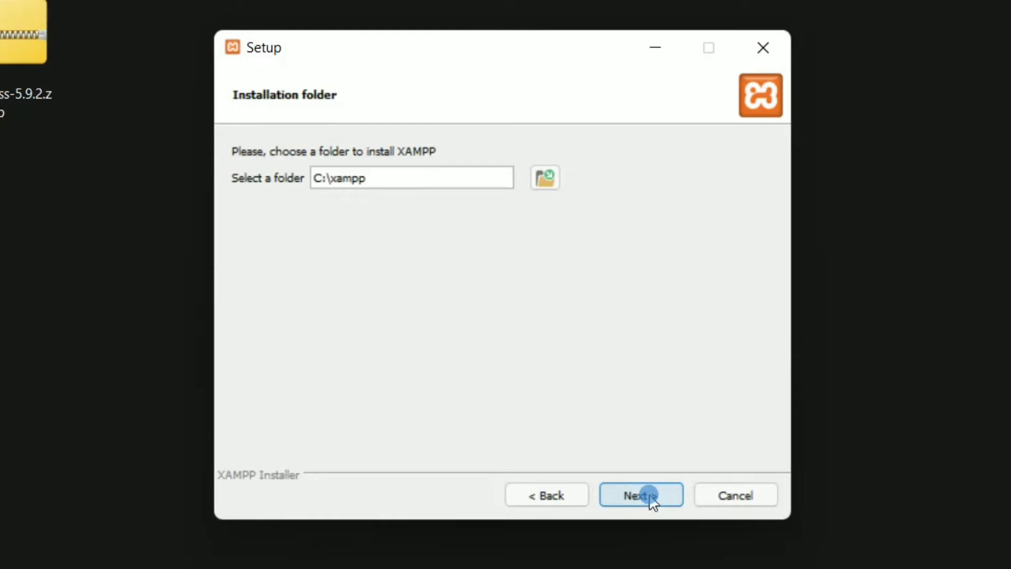
{"action": "left_click", "coordinate": [651, 496]}
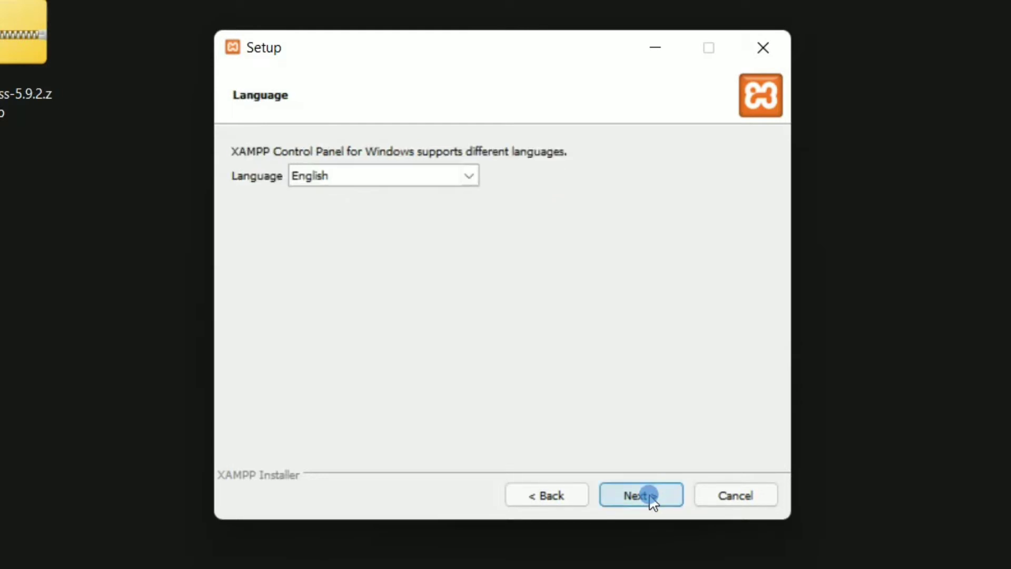
{"action": "left_click", "coordinate": [651, 496]}
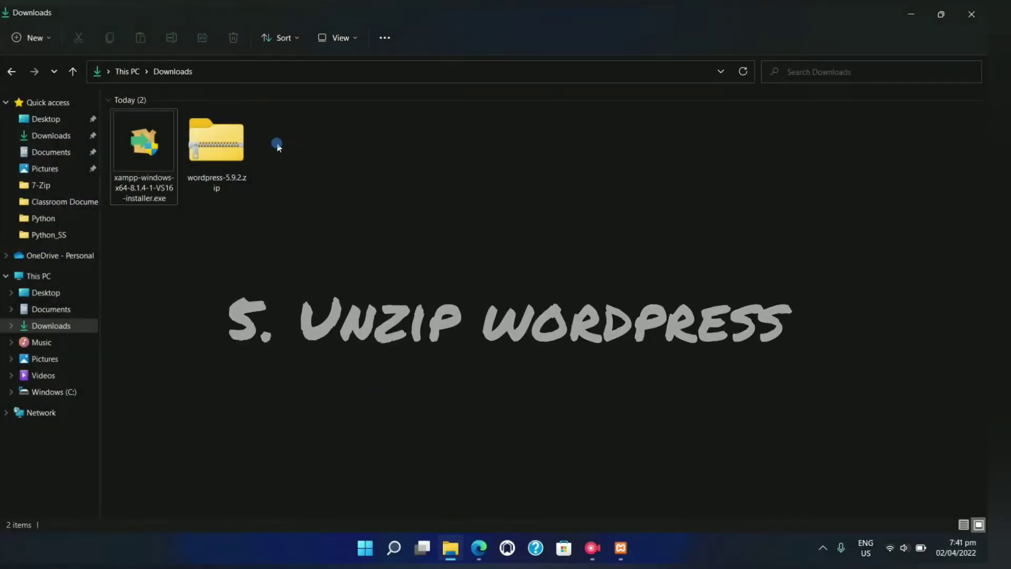
Step: Extract wordpress-5.9.2.zip into a wordpress-5.9.2 folder and delete the leftover zip
{"action": "left_click", "coordinate": [232, 147]}
{"action": "right_click", "coordinate": [232, 147]}
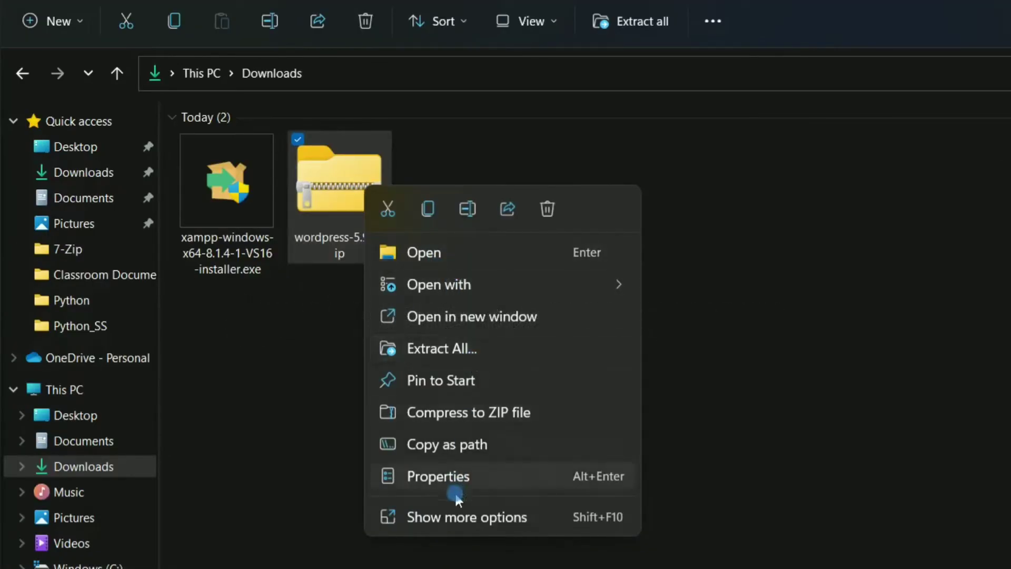
{"action": "left_click", "coordinate": [451, 519]}
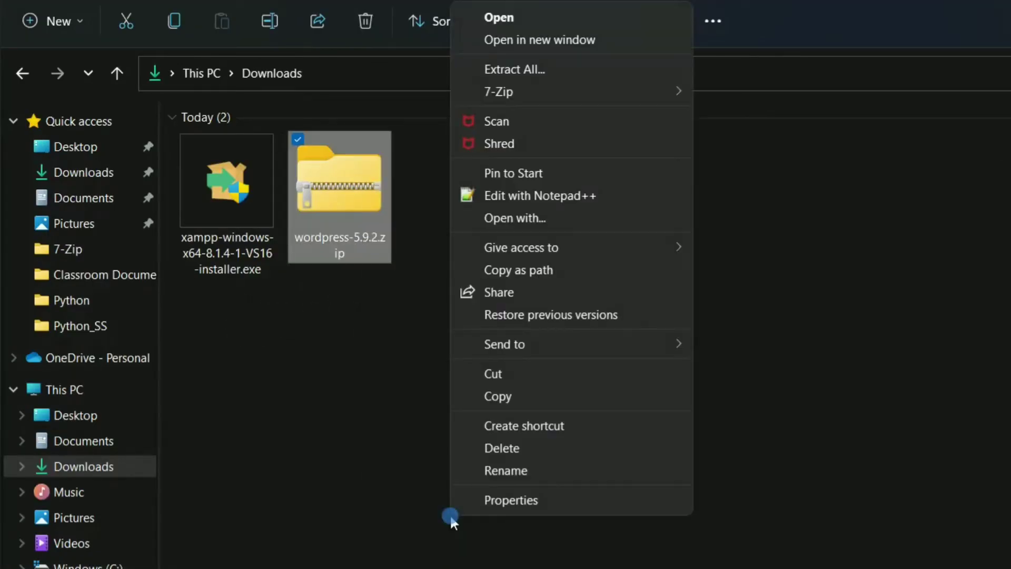
{"action": "mouse_move", "coordinate": [632, 90]}
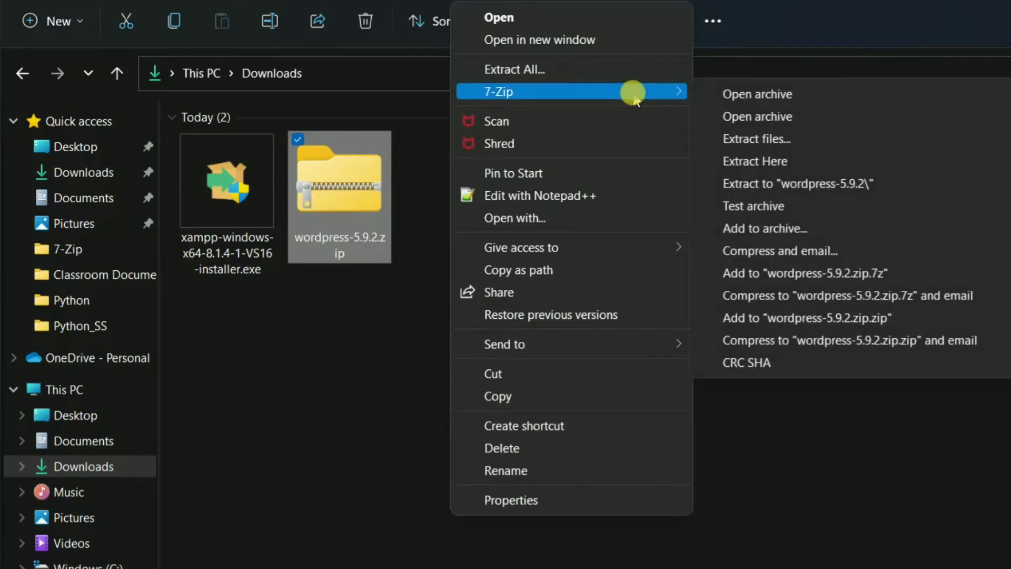
{"action": "left_click", "coordinate": [781, 179]}
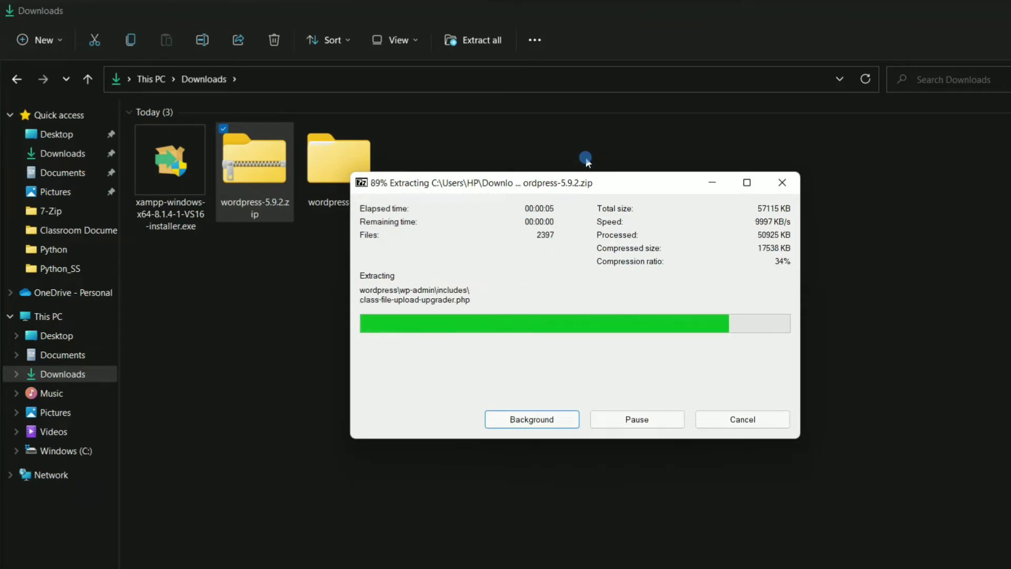
{"action": "right_click", "coordinate": [260, 199]}
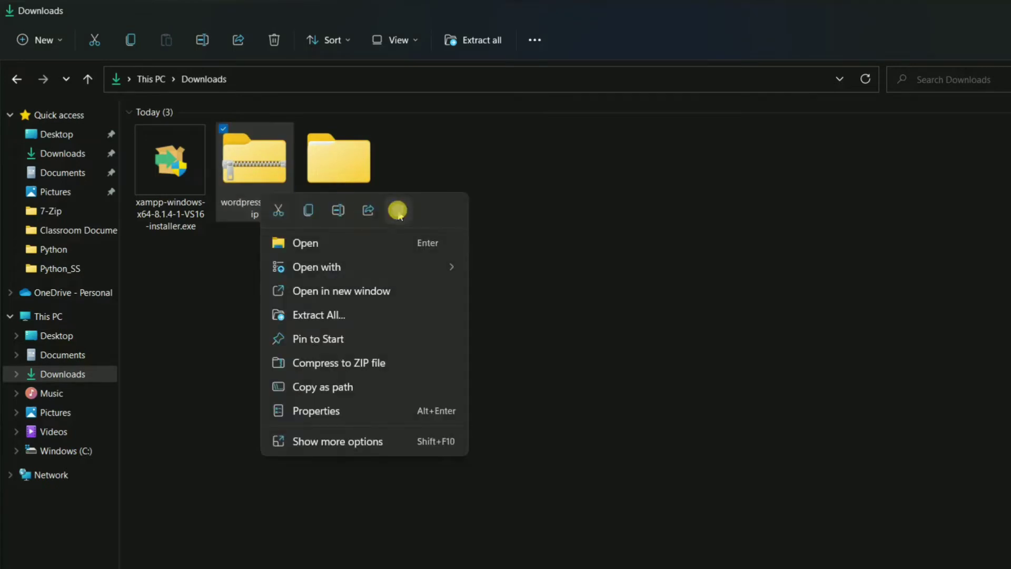
{"action": "left_click", "coordinate": [397, 211]}
Step: Select and copy all files in the inner wordpress folder
{"action": "double_click", "coordinate": [237, 166]}
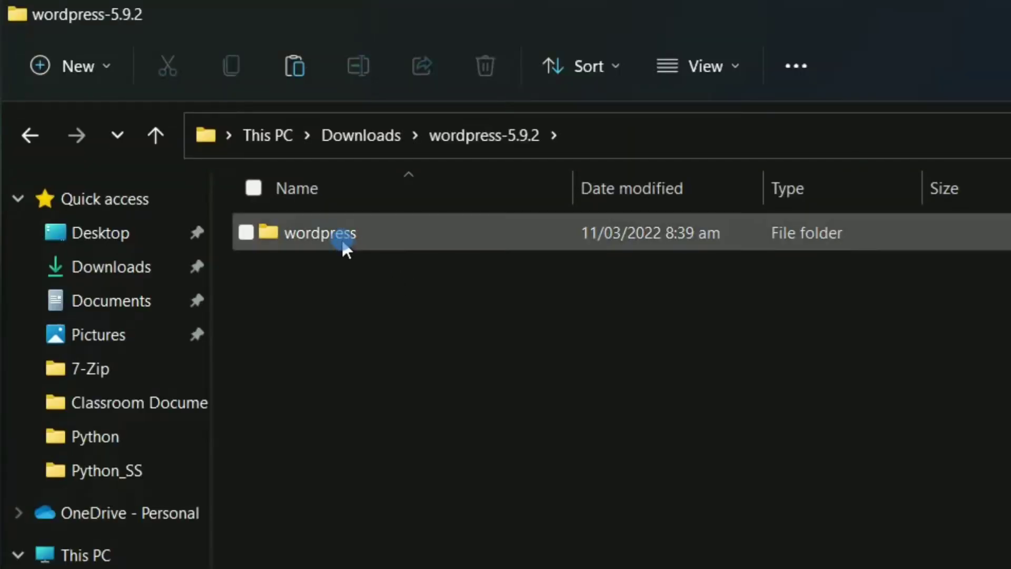
{"action": "double_click", "coordinate": [342, 238]}
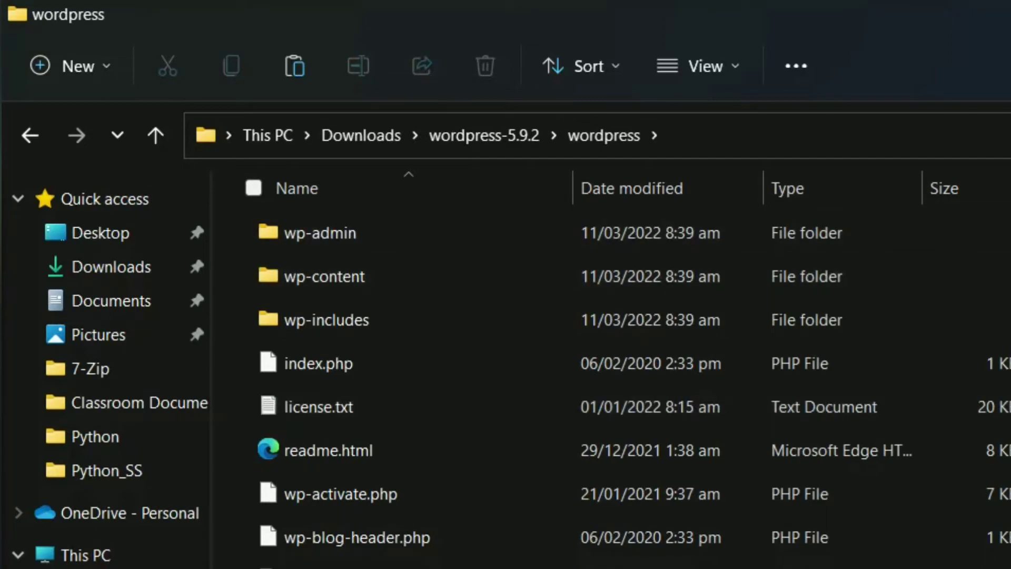
{"action": "key", "text": "ctrl+a"}
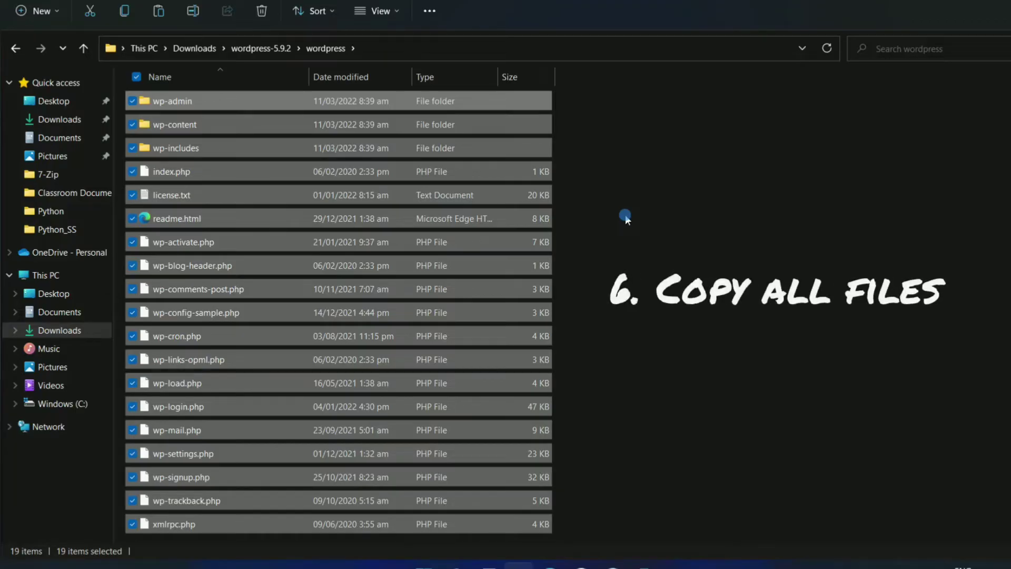
{"action": "left_click", "coordinate": [625, 213]}
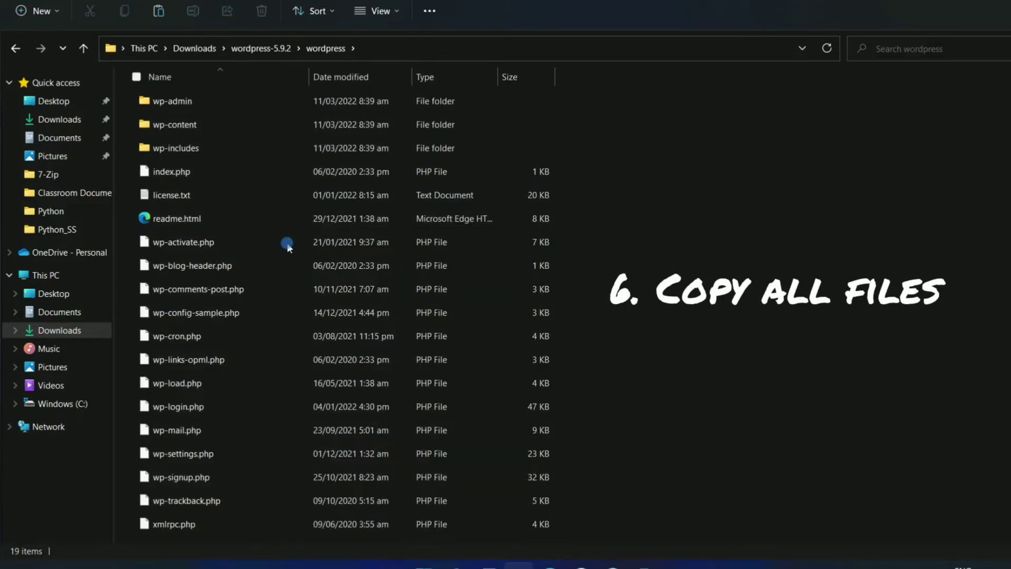
Step: Create a new folder named wordpress-wyco in C:\xampp\htdocs
{"action": "left_click", "coordinate": [79, 404]}
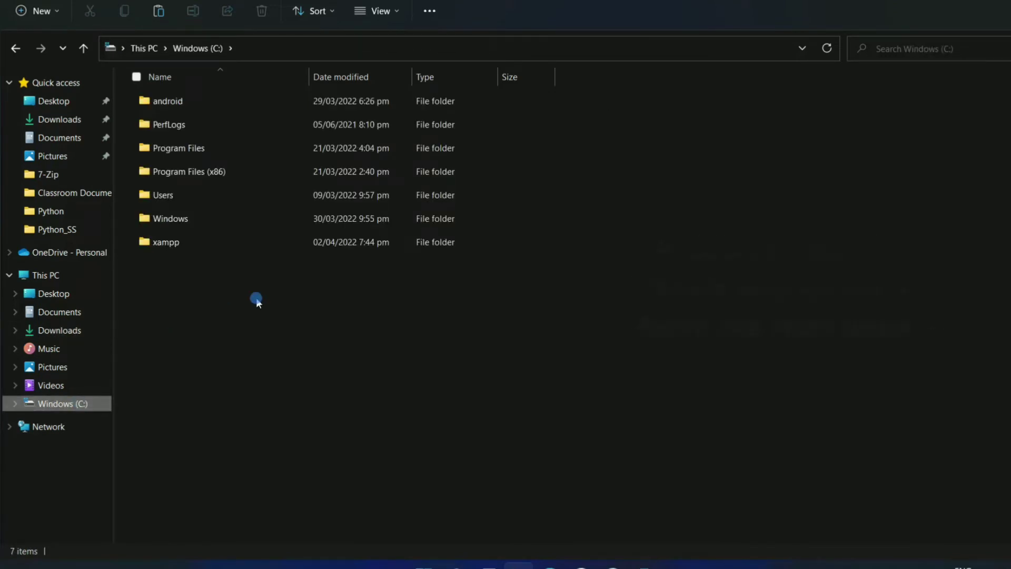
{"action": "double_click", "coordinate": [171, 243]}
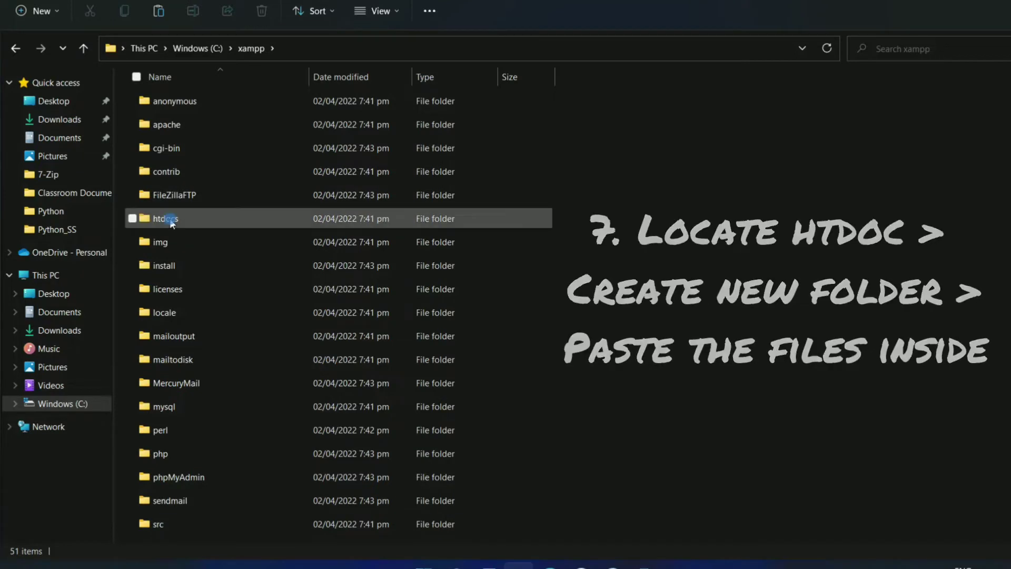
{"action": "left_click", "coordinate": [206, 224]}
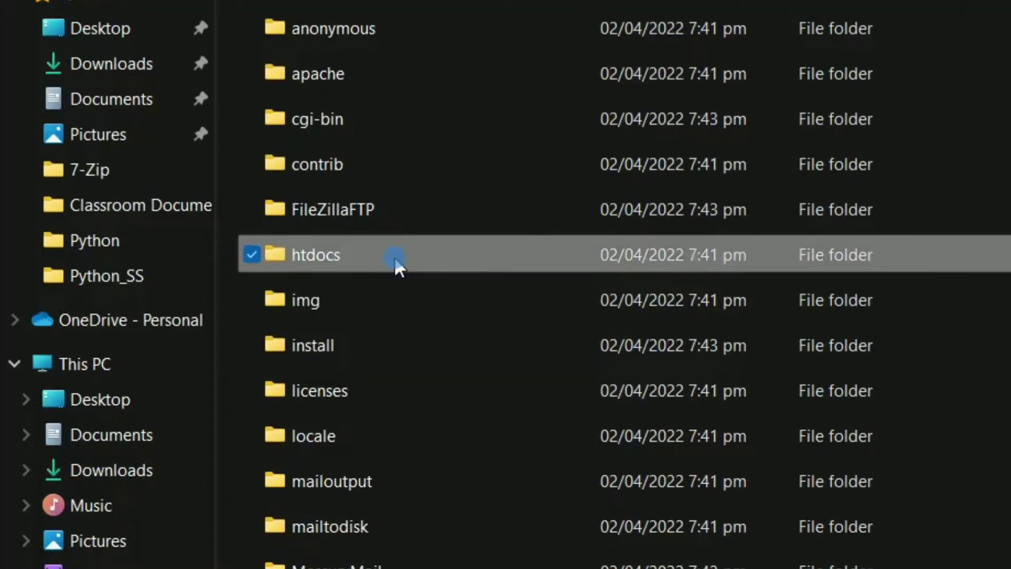
{"action": "double_click", "coordinate": [394, 256]}
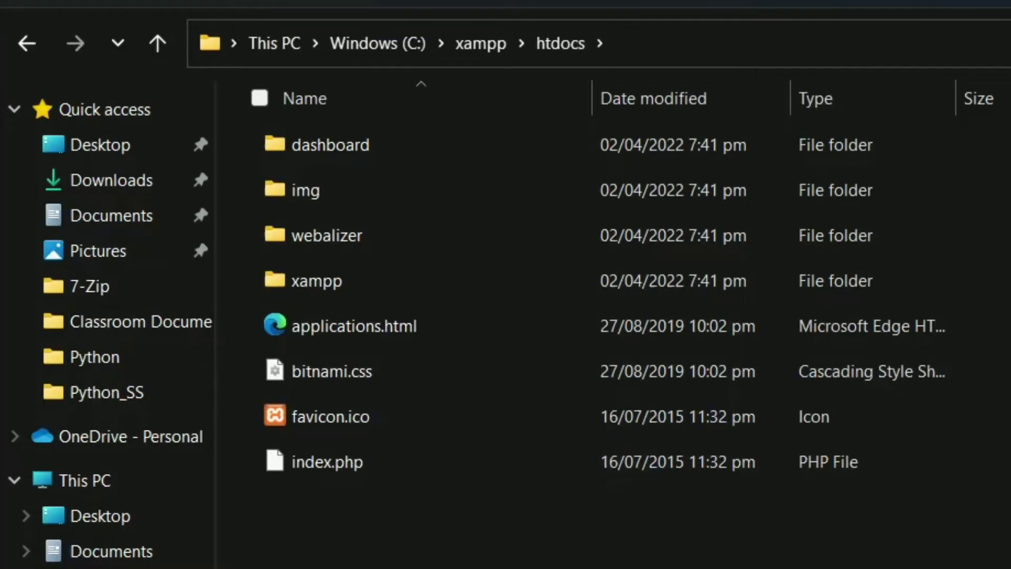
{"action": "right_click", "coordinate": [702, 265]}
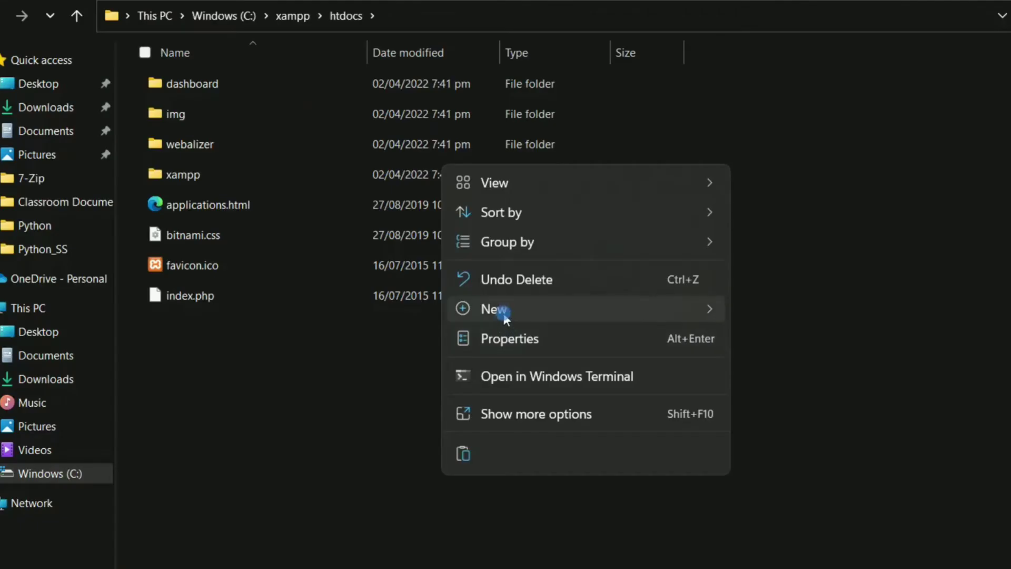
{"action": "mouse_move", "coordinate": [790, 483]}
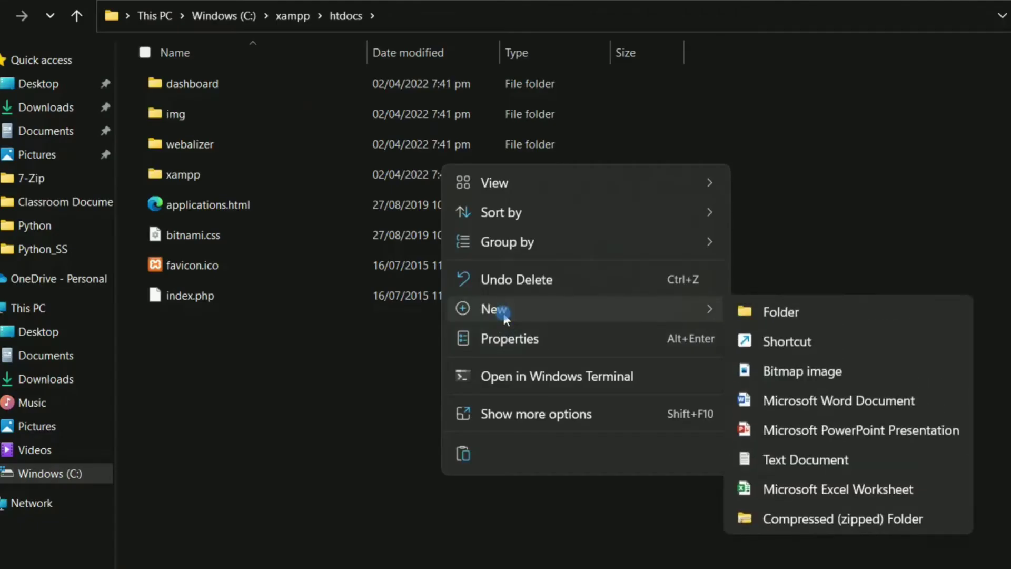
{"action": "left_click", "coordinate": [779, 316]}
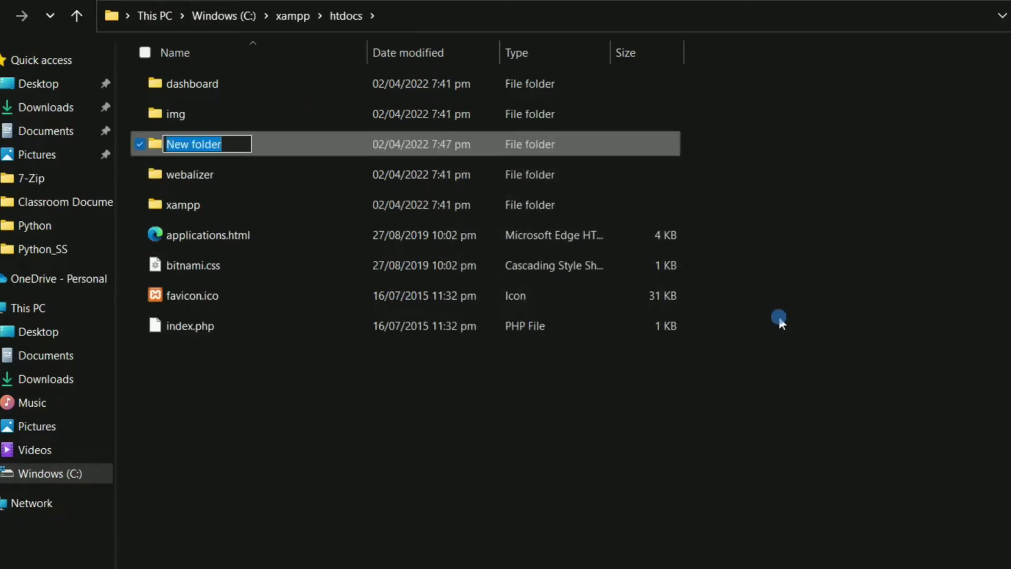
{"action": "type", "text": "w"}
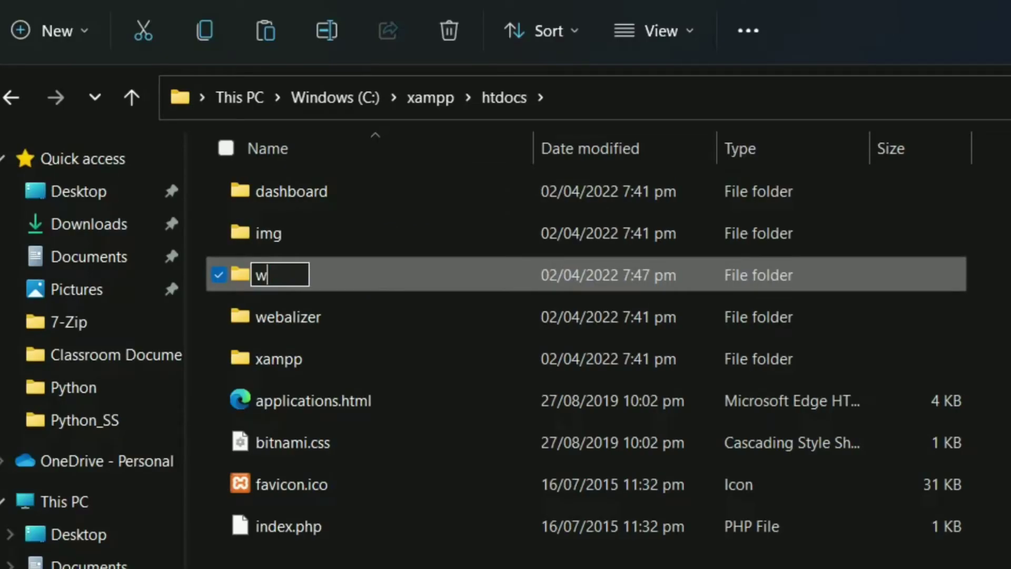
{"action": "key", "text": "BackSpace"}
{"action": "type", "text": "wordpress"}
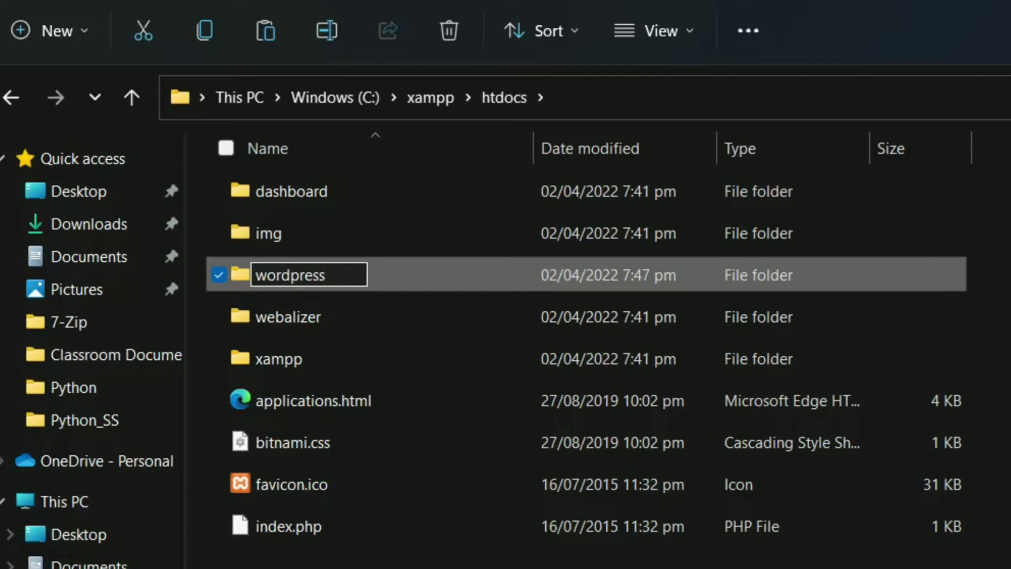
{"action": "type", "text": "-wyco"}
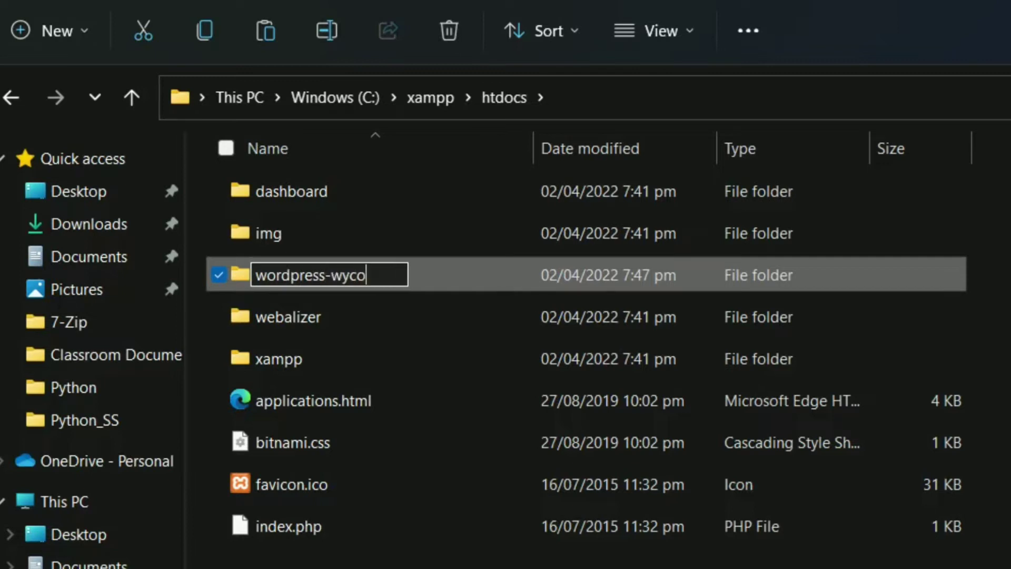
{"action": "key", "text": "Return"}
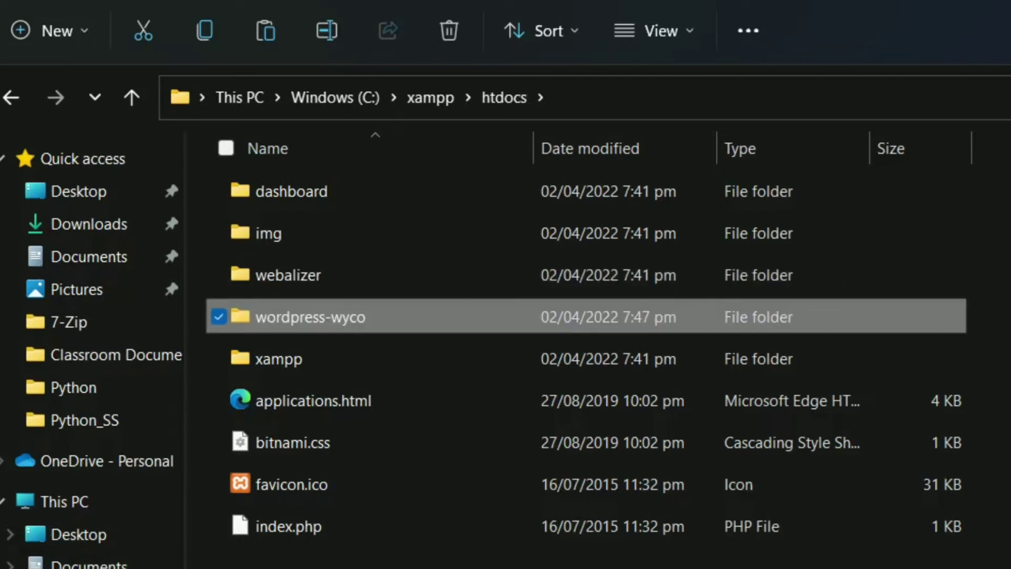
Step: Paste the copied WordPress files into the wordpress-wyco folder
{"action": "double_click", "coordinate": [349, 323]}
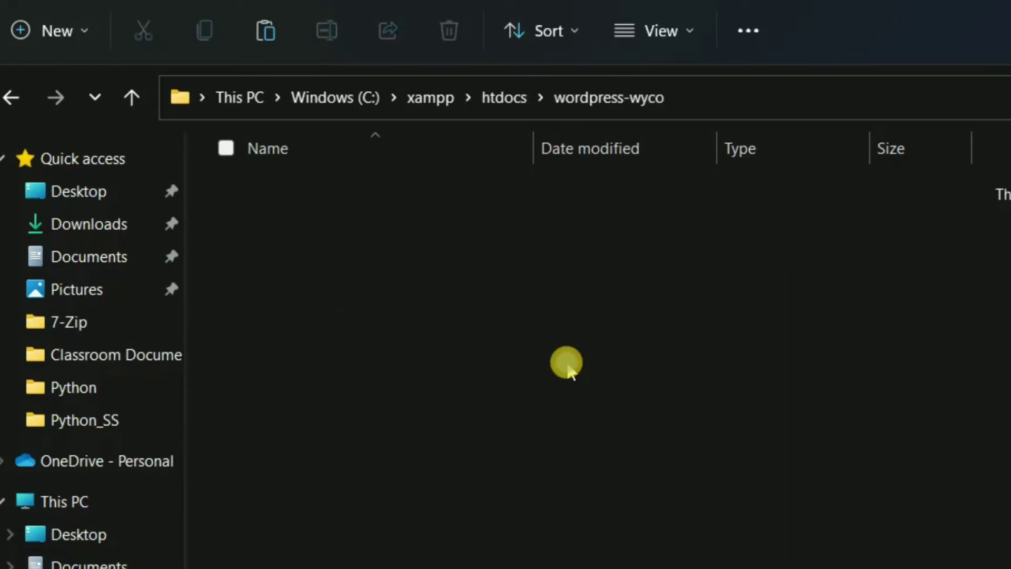
{"action": "key", "text": "ctrl+v"}
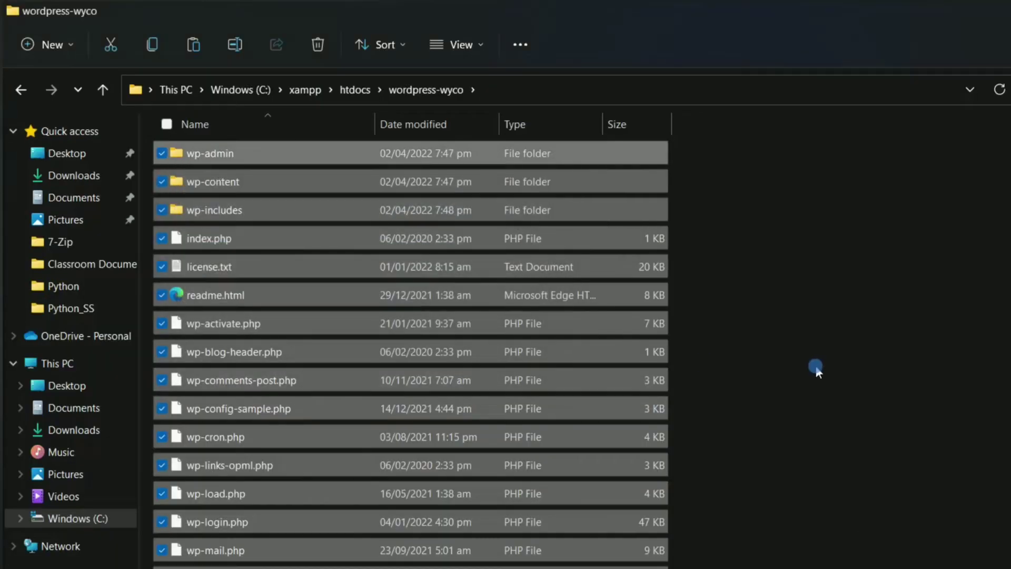
{"action": "left_click", "coordinate": [817, 365]}
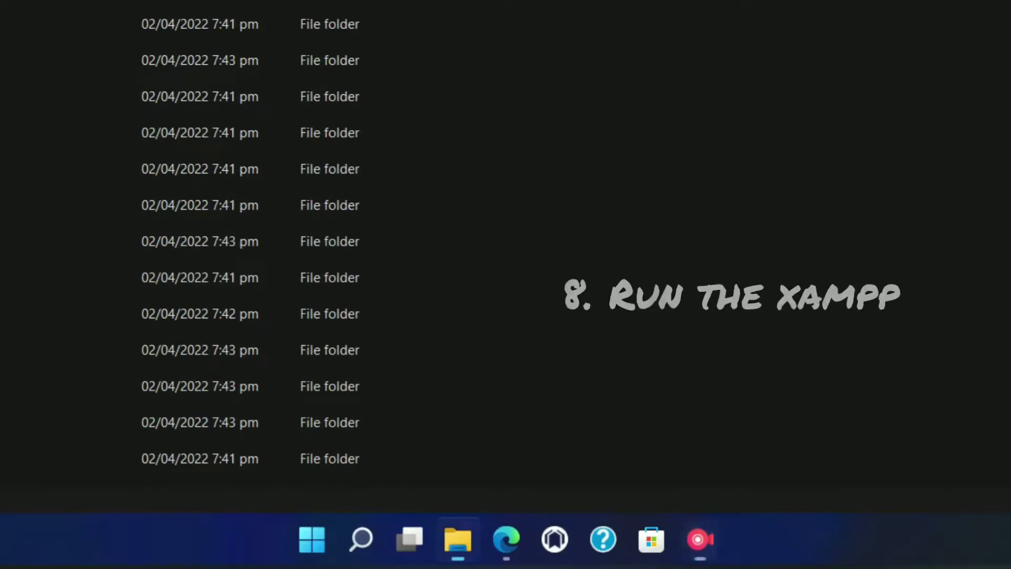
Step: Launch XAMPP Control Panel from Start and start the Apache server
{"action": "left_click", "coordinate": [305, 548]}
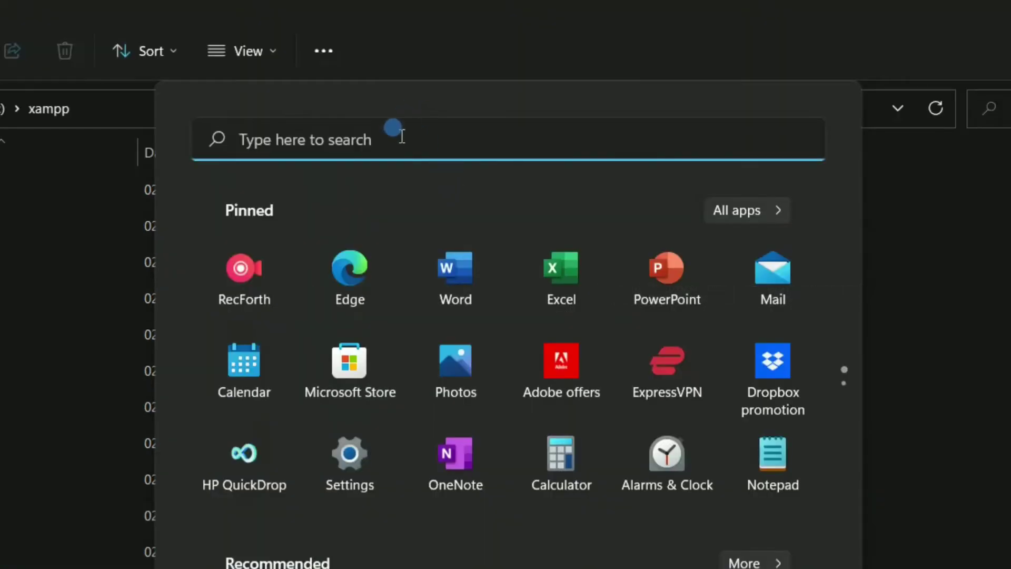
{"action": "left_click", "coordinate": [398, 138]}
{"action": "type", "text": "xam"}
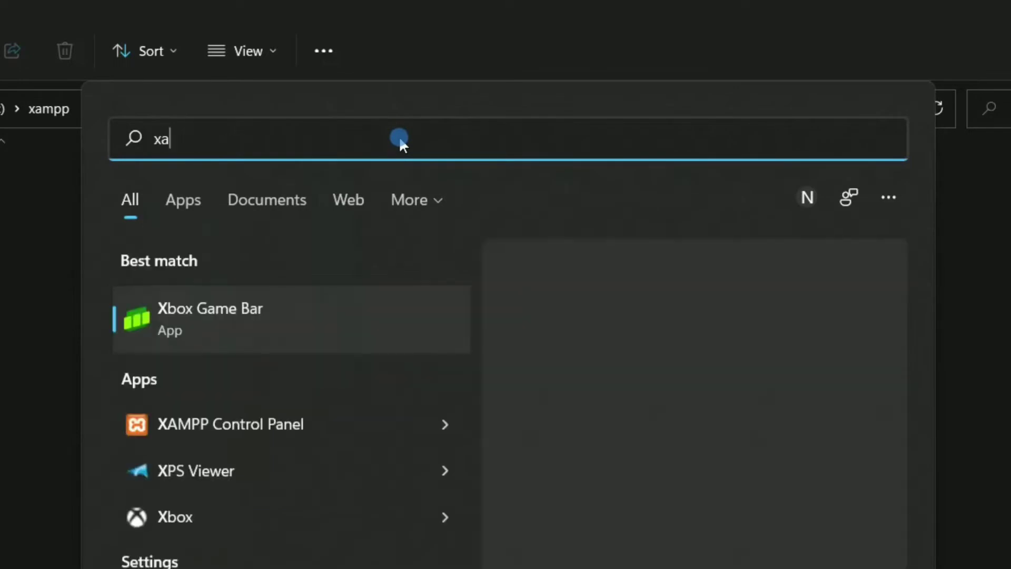
{"action": "left_click", "coordinate": [567, 484]}
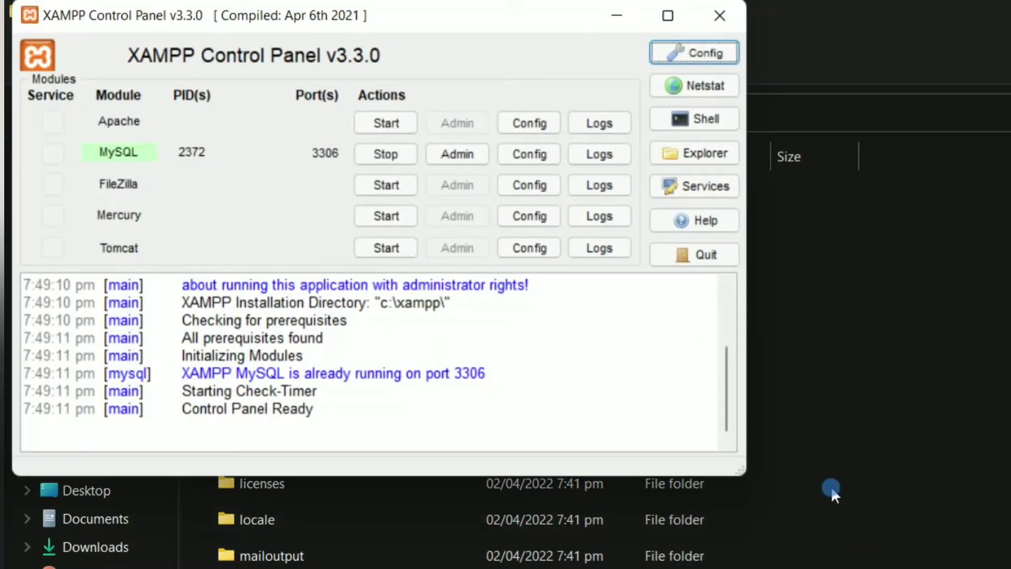
{"action": "left_click_drag", "start_coordinate": [447, 21], "coordinate": [556, 102]}
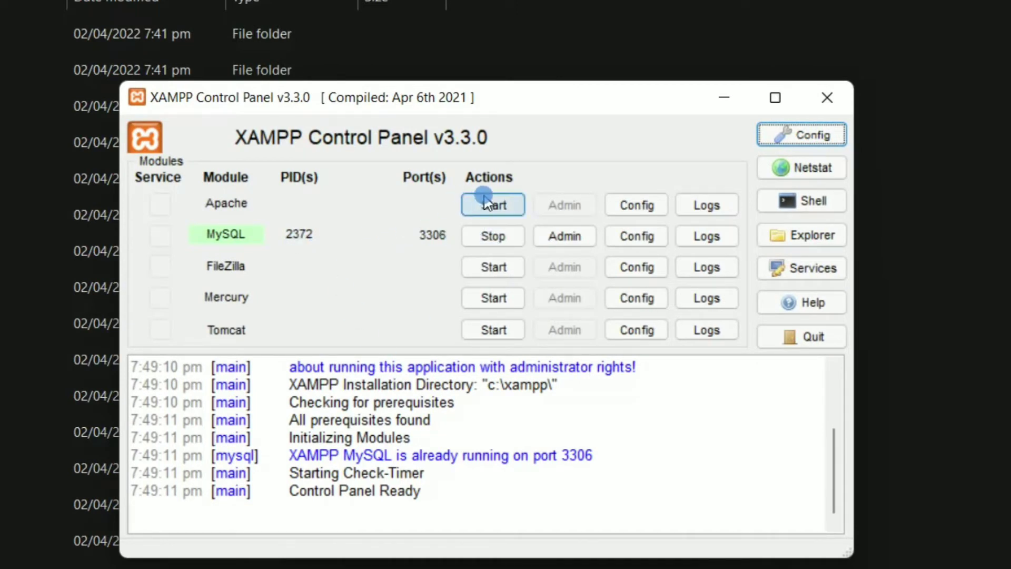
{"action": "left_click", "coordinate": [499, 205]}
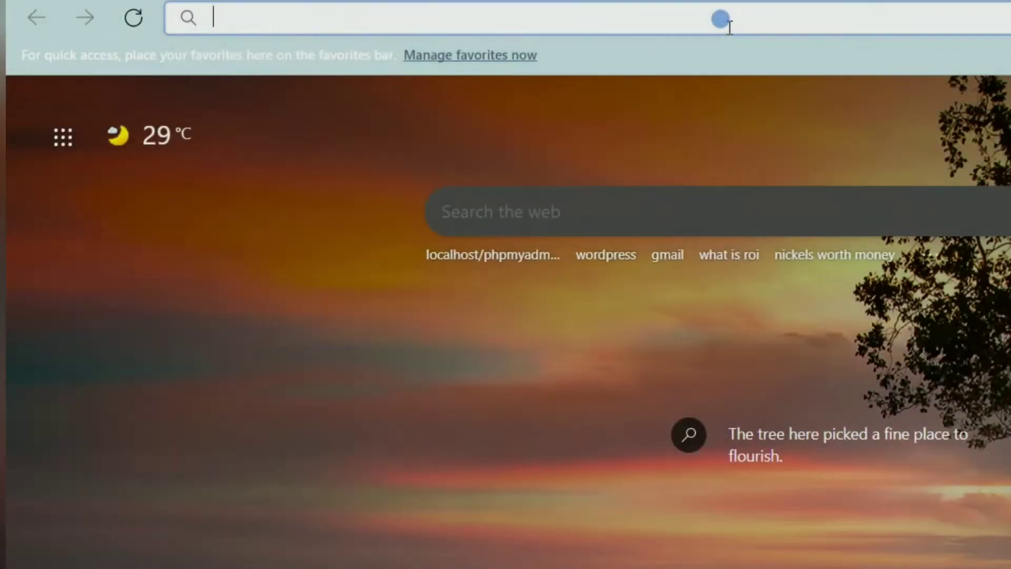
Step: Load the local phpMyAdmin address and open the Databases page
{"action": "left_click", "coordinate": [720, 19]}
{"action": "type", "text": "http://localhost/phpmyadmin/"}
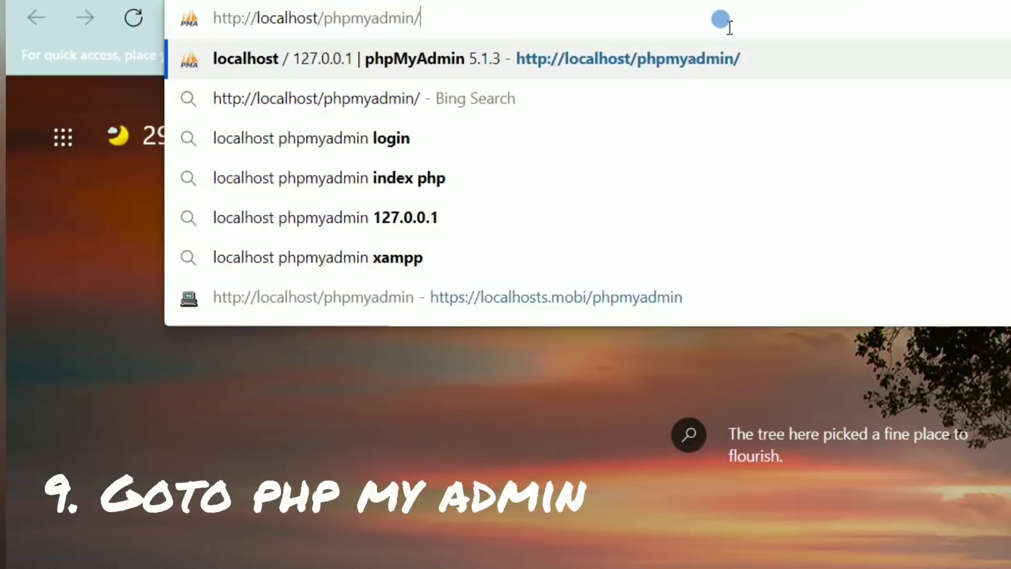
{"action": "key", "text": "Return"}
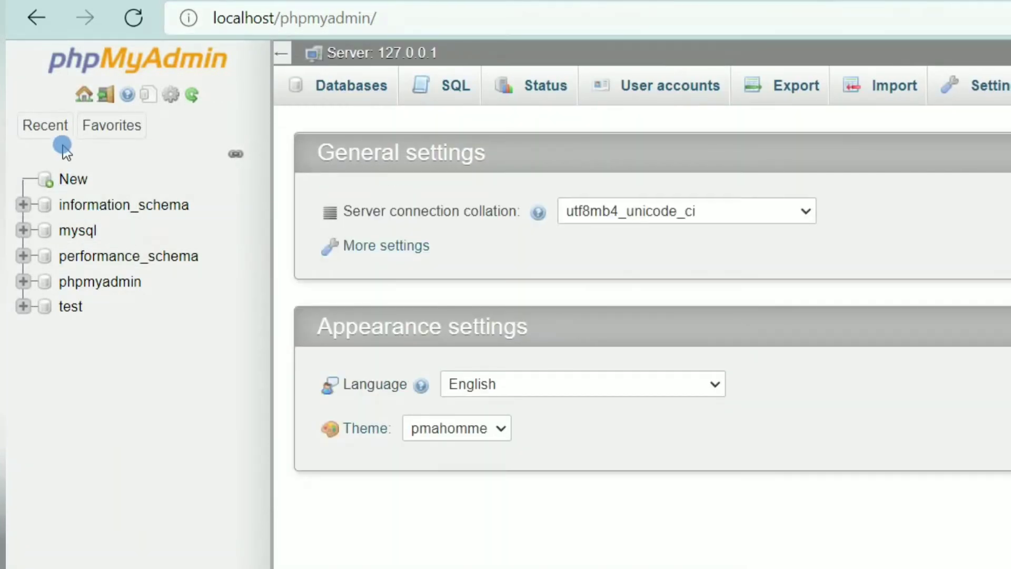
{"action": "left_click", "coordinate": [72, 181]}
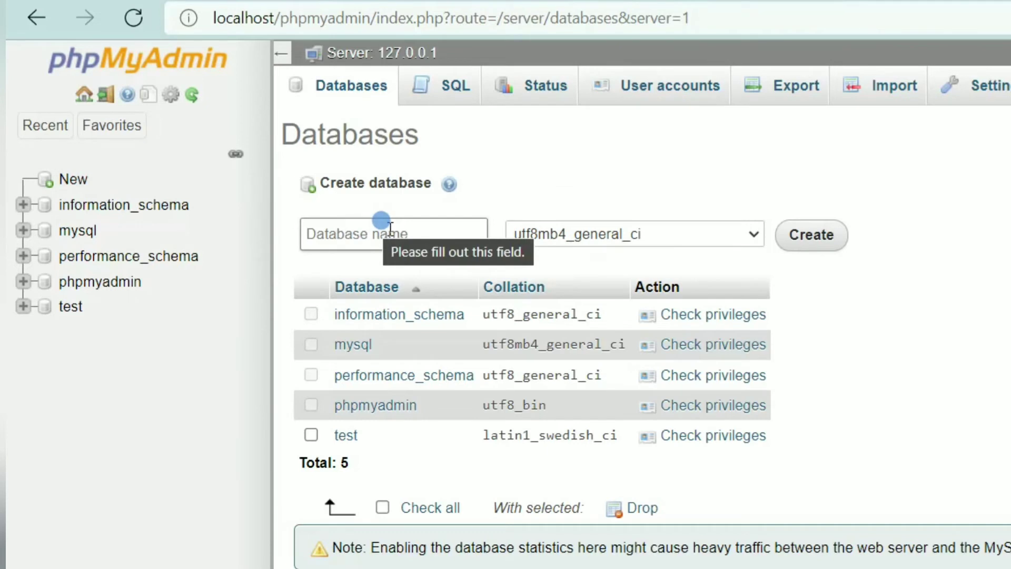
Step: Enter wyco-tutorial-db as the new database name and copy it
{"action": "left_click", "coordinate": [445, 233]}
{"action": "type", "text": "wyco-tutorial-db"}
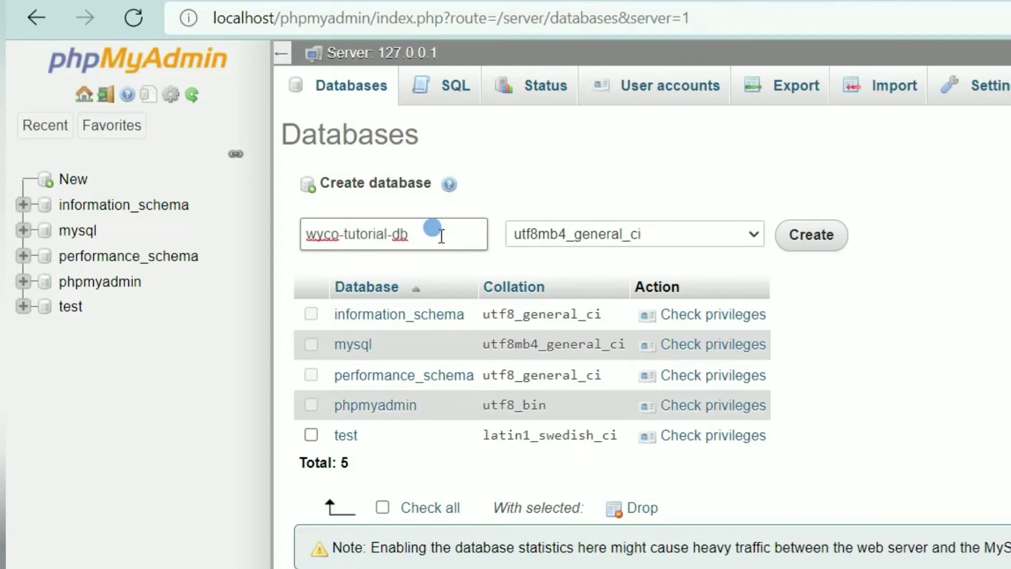
{"action": "left_click_drag", "start_coordinate": [442, 236], "coordinate": [316, 232]}
{"action": "key", "text": "ctrl+c"}
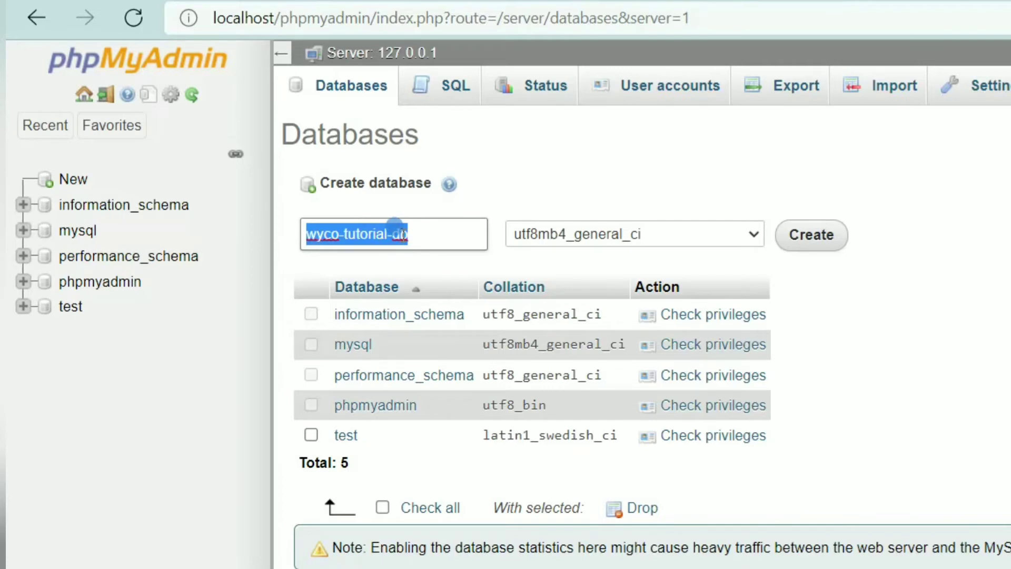
{"action": "left_click", "coordinate": [399, 232]}
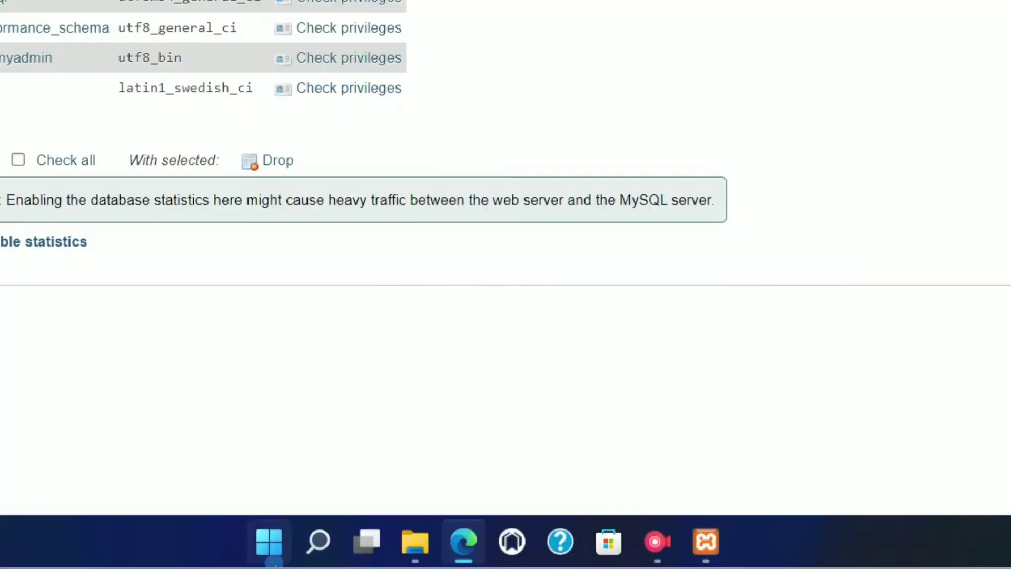
Step: Paste wyco-tutorial-db into a new Notepad note, then create that database in phpMyAdmin
{"action": "left_click", "coordinate": [270, 548]}
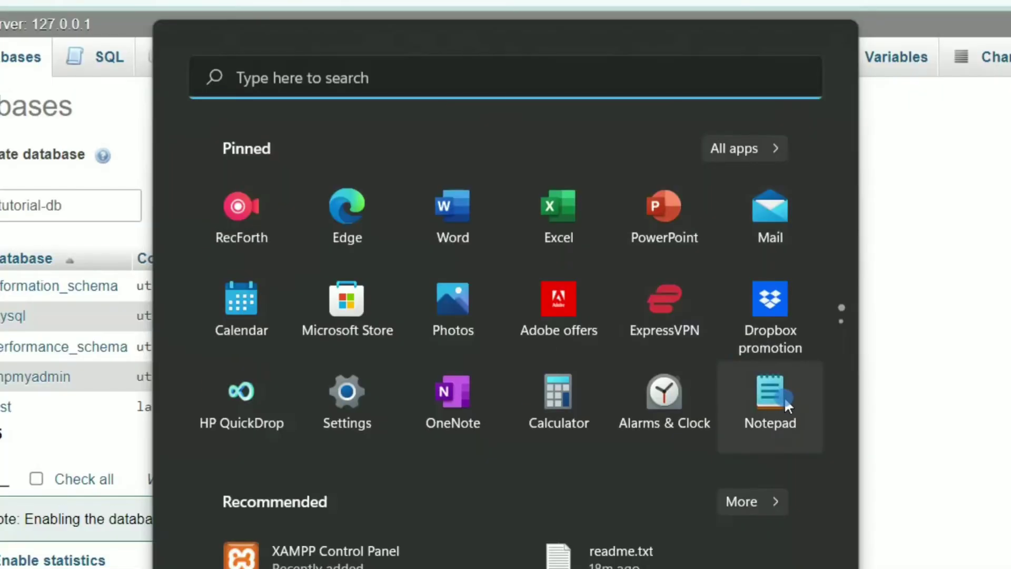
{"action": "left_click", "coordinate": [787, 403]}
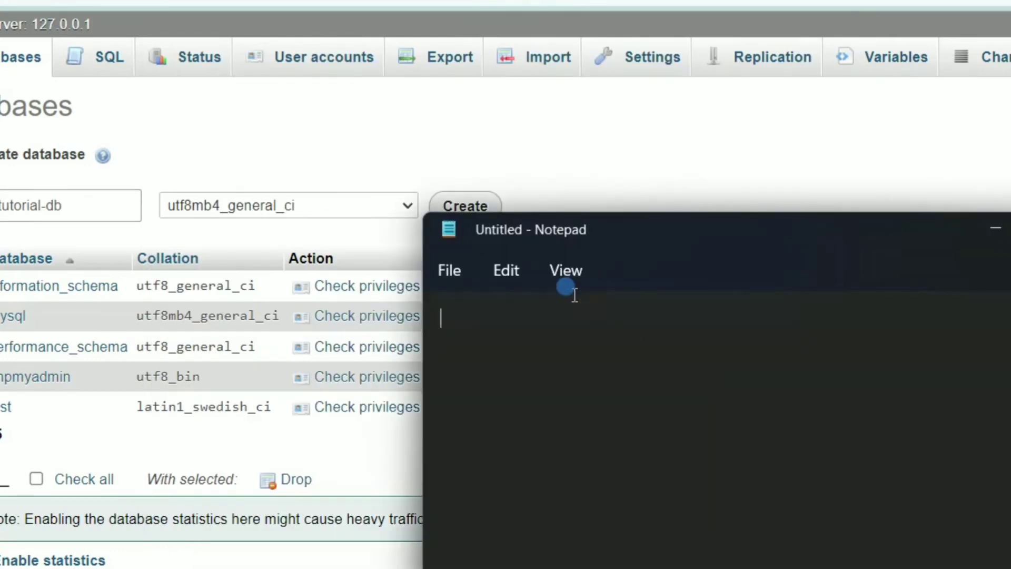
{"action": "key", "text": "ctrl+v"}
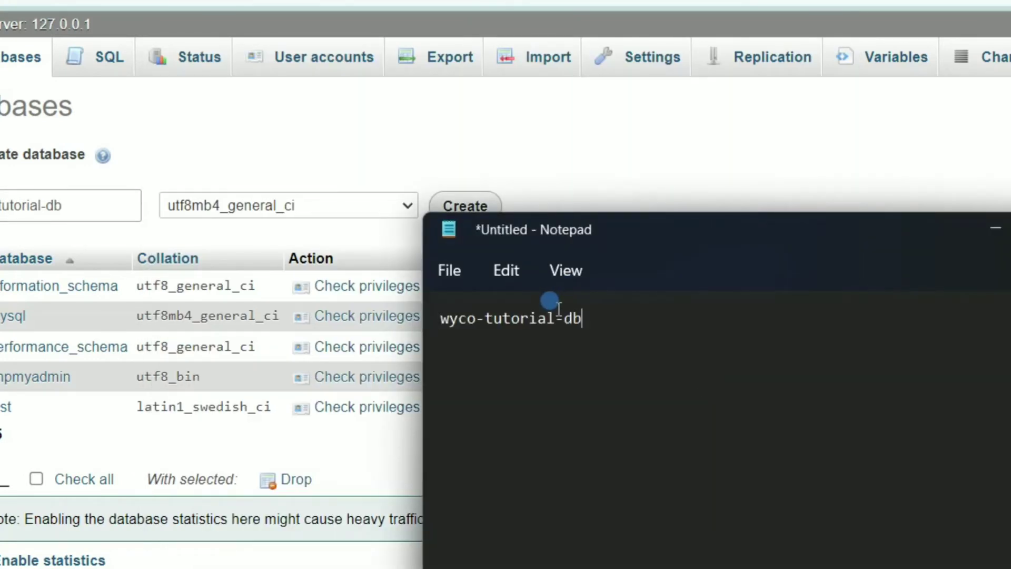
{"action": "left_click", "coordinate": [478, 209]}
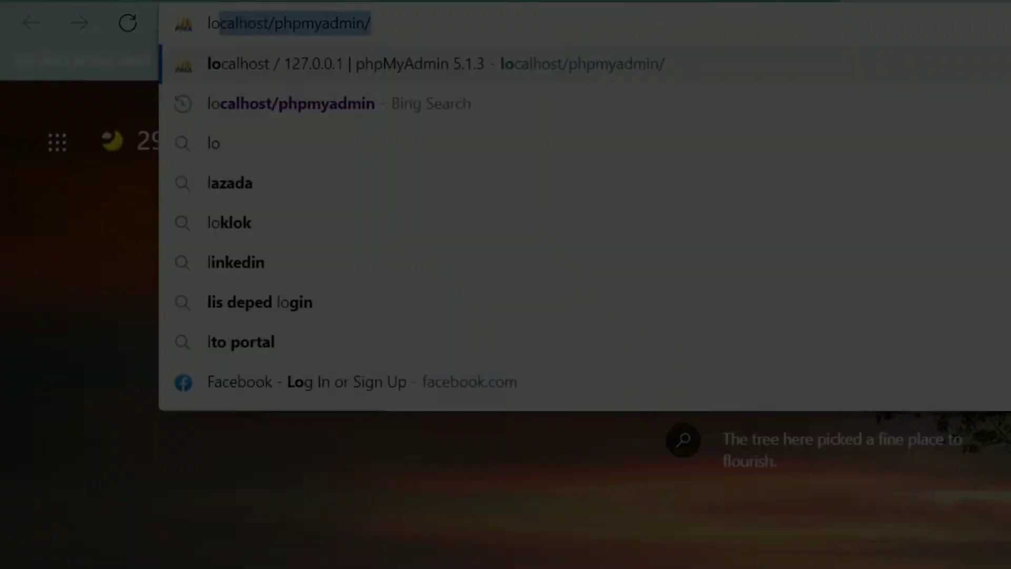
Step: Type localhost/ in the new tab and copy the wordpress-wyco folder name without renaming it
{"action": "type", "text": "ca"}
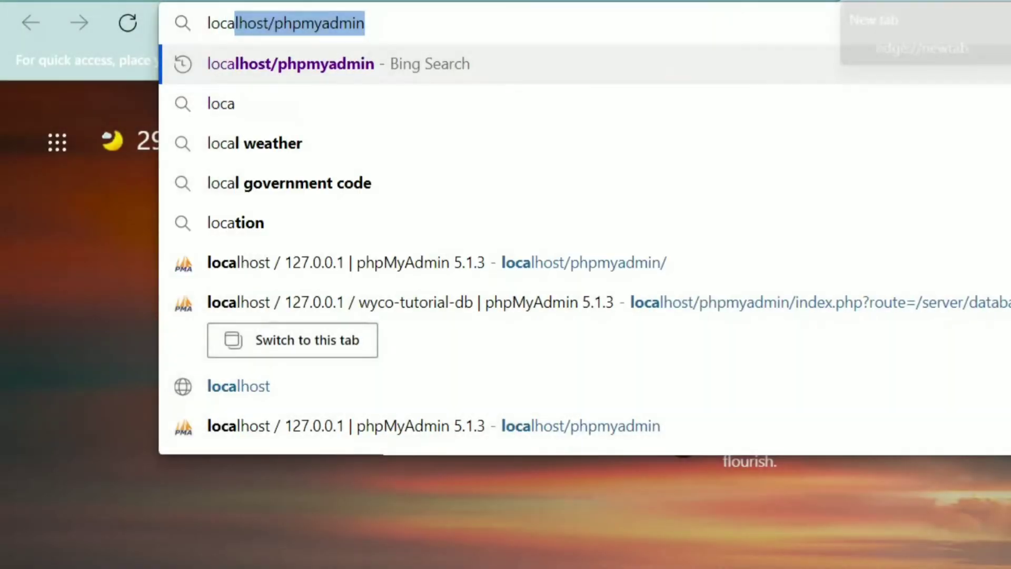
{"action": "type", "text": "lhost"}
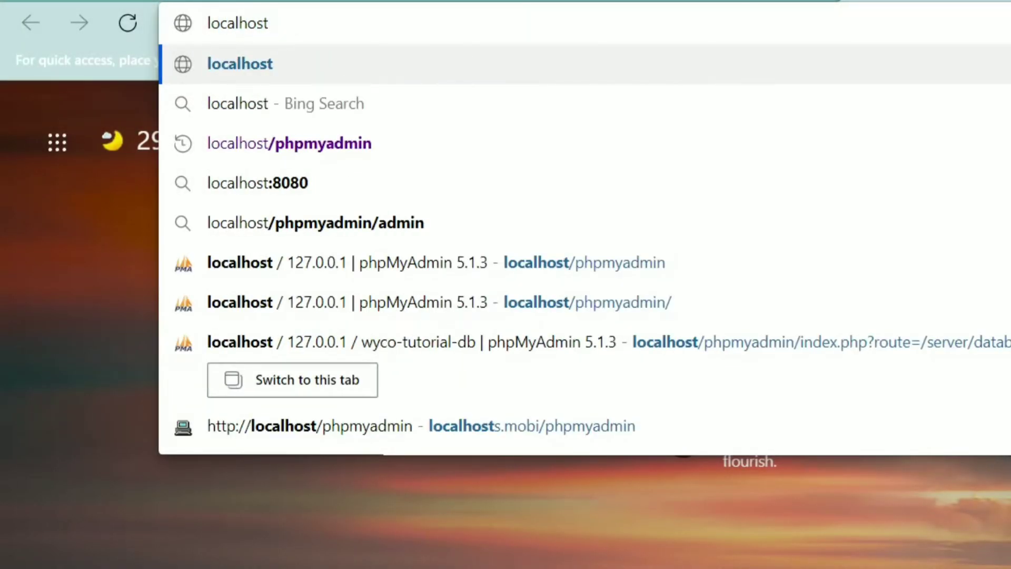
{"action": "type", "text": "/"}
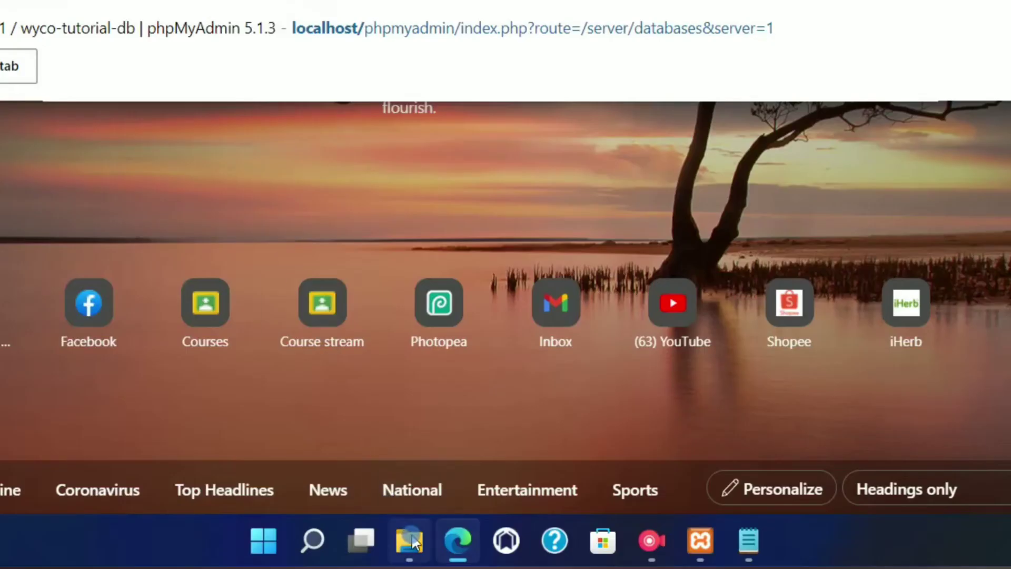
{"action": "left_click", "coordinate": [414, 541]}
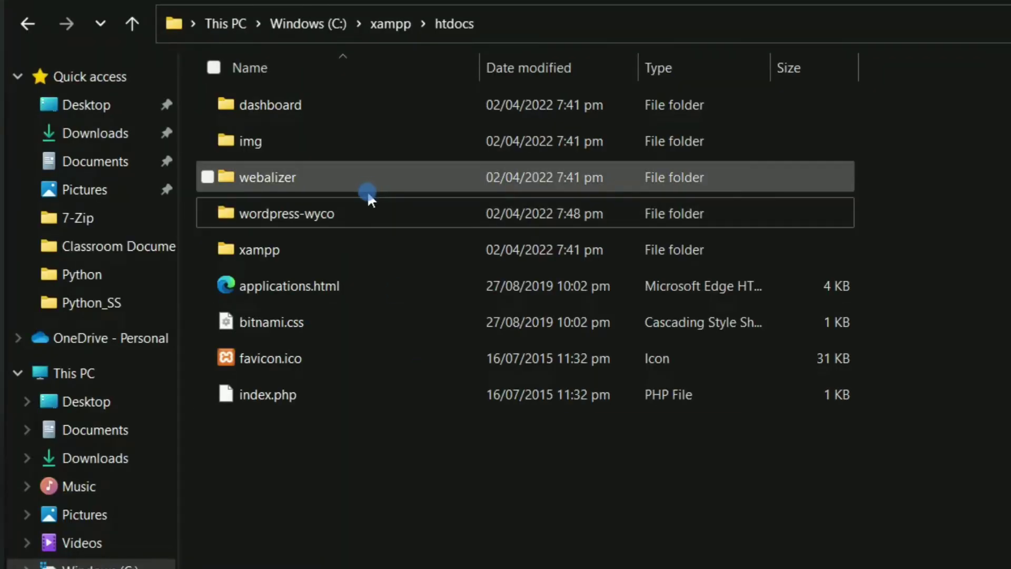
{"action": "left_click", "coordinate": [269, 214]}
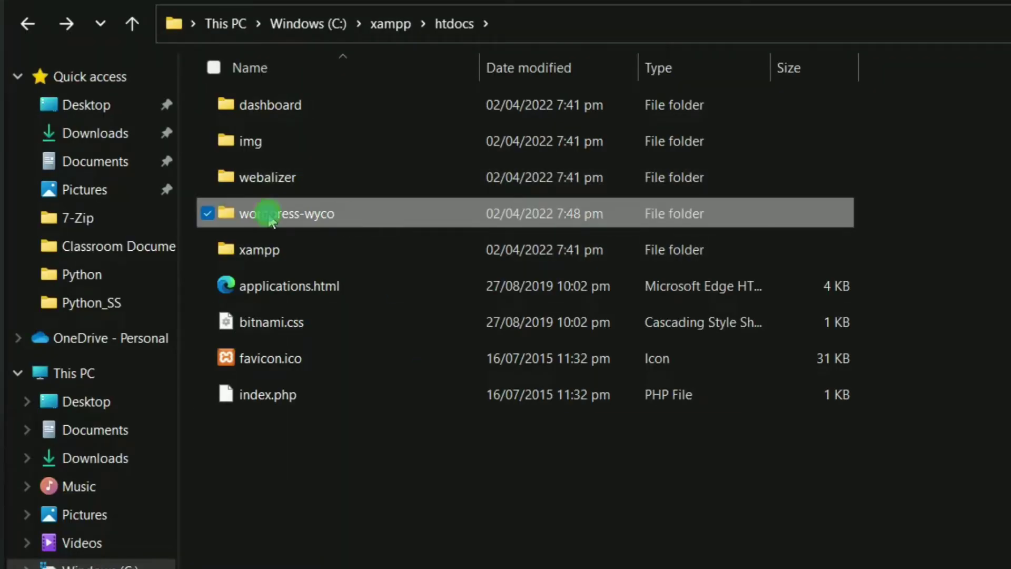
{"action": "right_click", "coordinate": [267, 212]}
{"action": "left_click", "coordinate": [377, 247]}
{"action": "key", "text": "ctrl+c"}
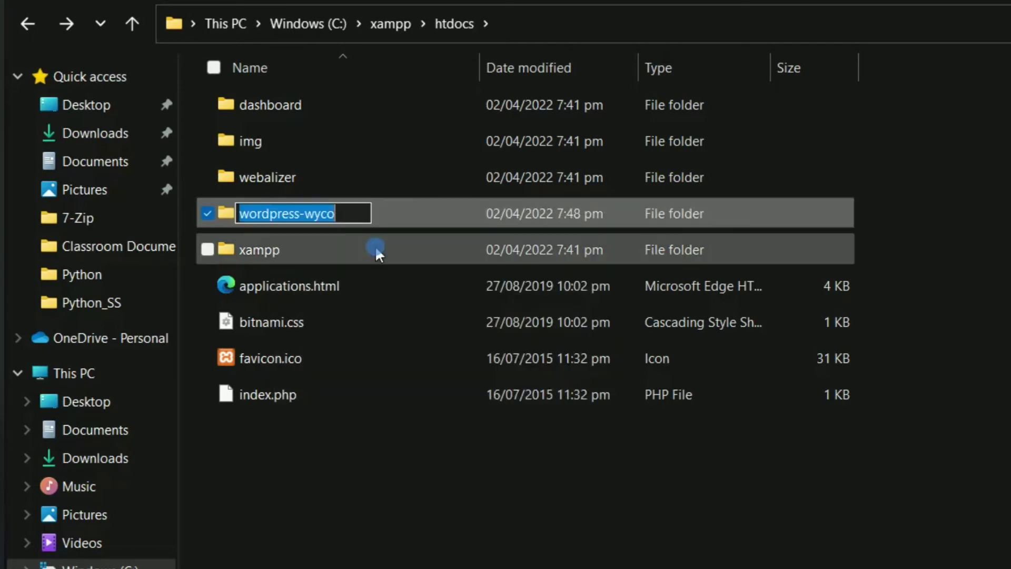
{"action": "left_click", "coordinate": [392, 429]}
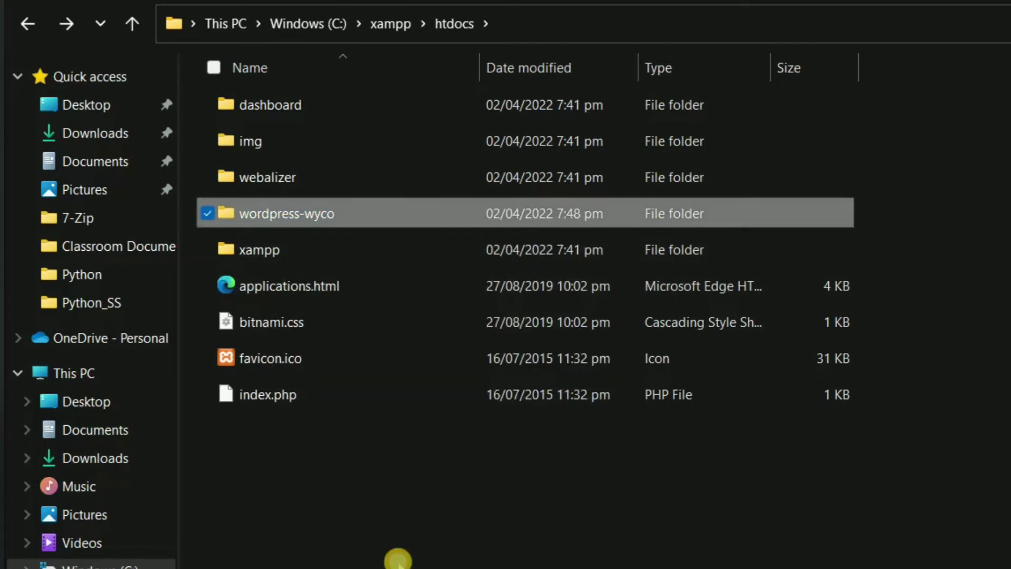
{"action": "left_click", "coordinate": [397, 559]}
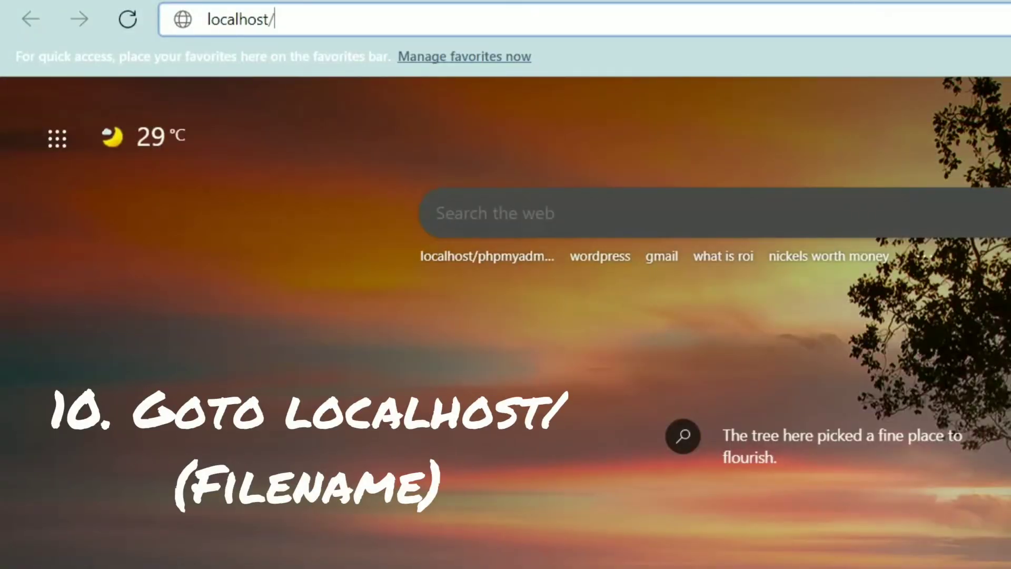
Step: Load localhost/wordpress-wyco, keep English (United States), and proceed to the database details form
{"action": "key", "text": "ctrl+v"}
{"action": "key", "text": "Return"}
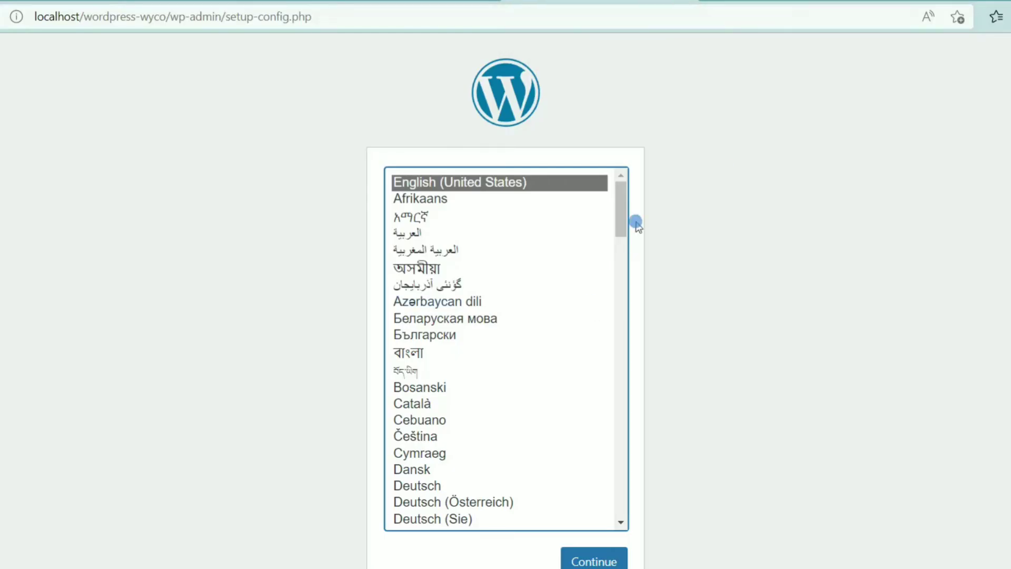
{"action": "left_click", "coordinate": [591, 564]}
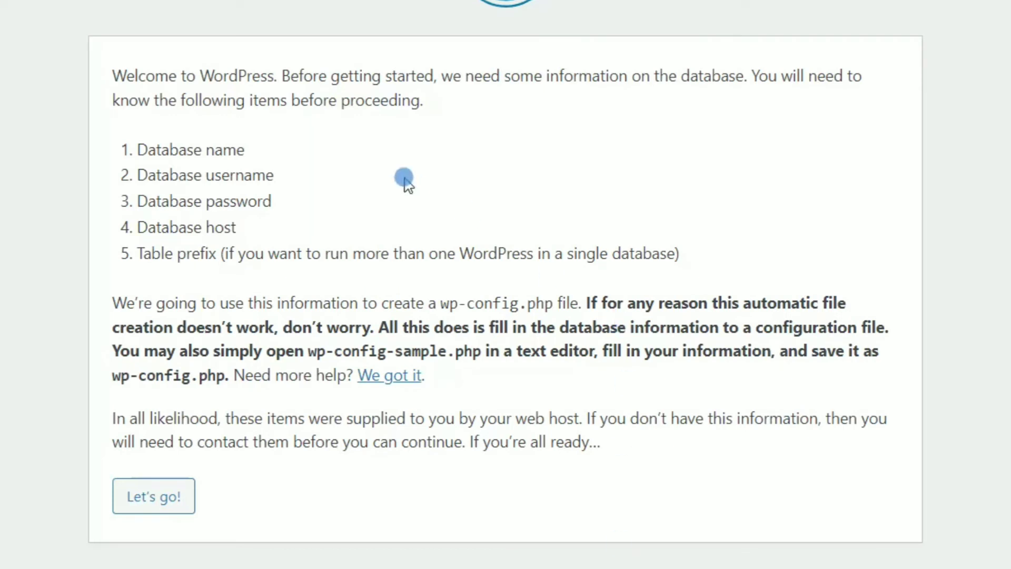
{"action": "left_click", "coordinate": [159, 498]}
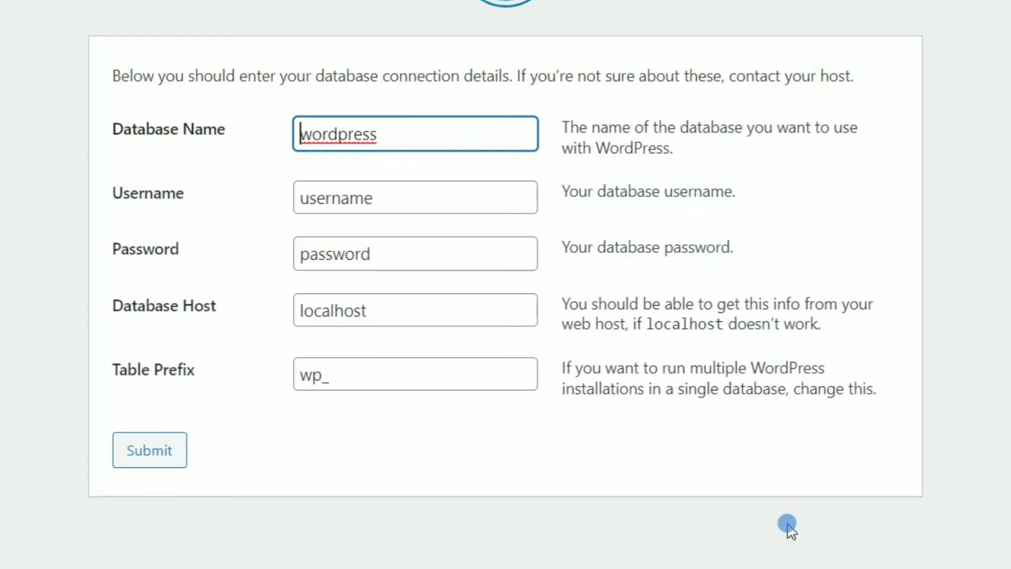
Step: Copy wyco-tutorial-db from the saved notes into the Database Name field
{"action": "key", "text": "alt+Tab"}
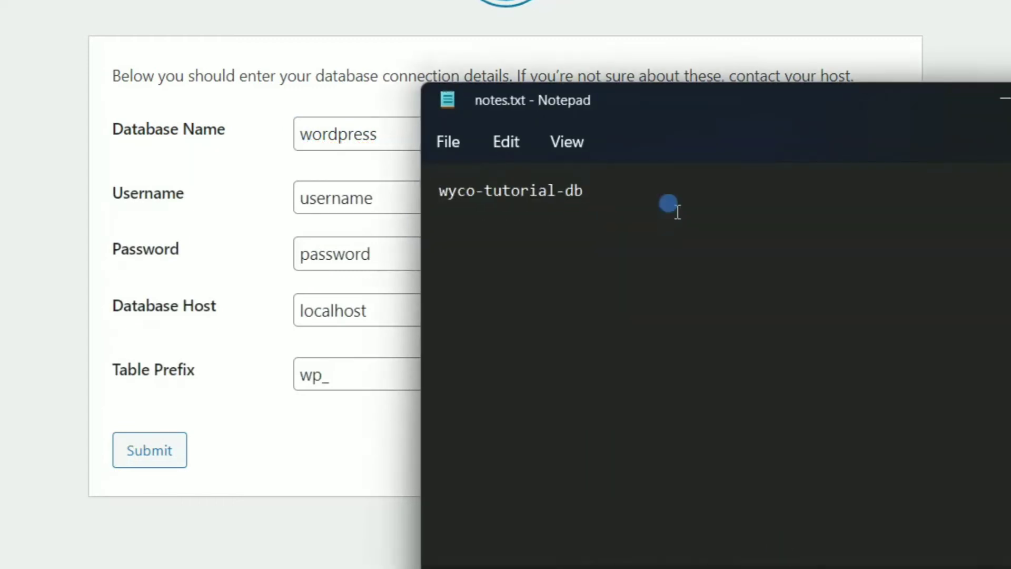
{"action": "left_click_drag", "start_coordinate": [596, 189], "coordinate": [402, 196]}
{"action": "key", "text": "ctrl+c"}
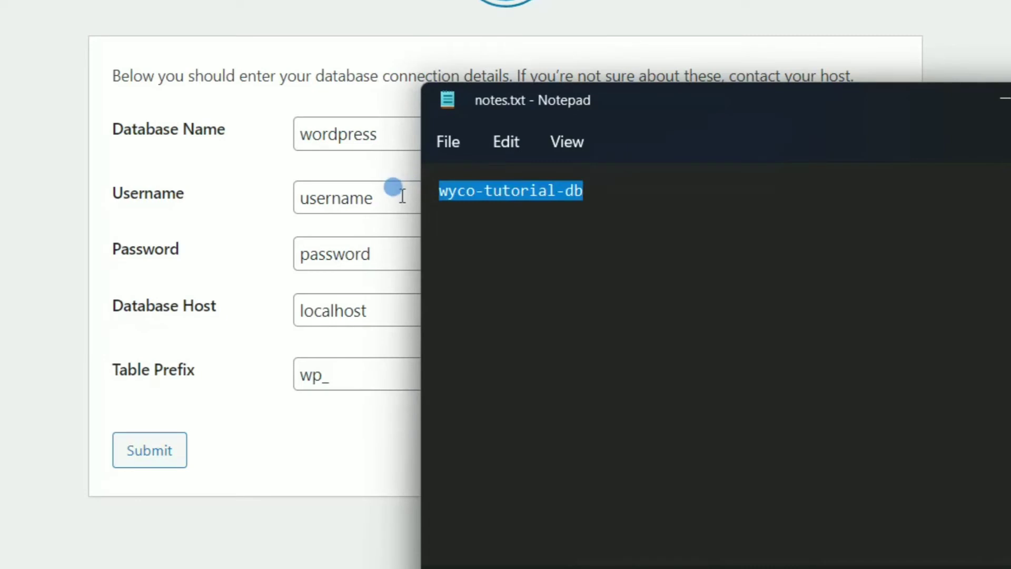
{"action": "key", "text": "alt+Tab"}
{"action": "double_click", "coordinate": [322, 129]}
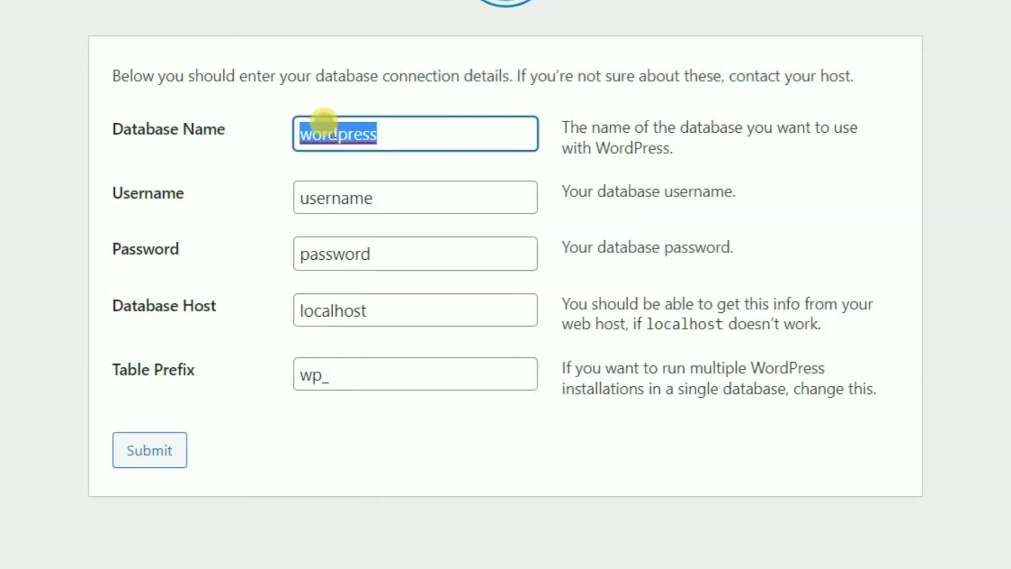
{"action": "key", "text": "ctrl+v"}
{"action": "left_click", "coordinate": [648, 135]}
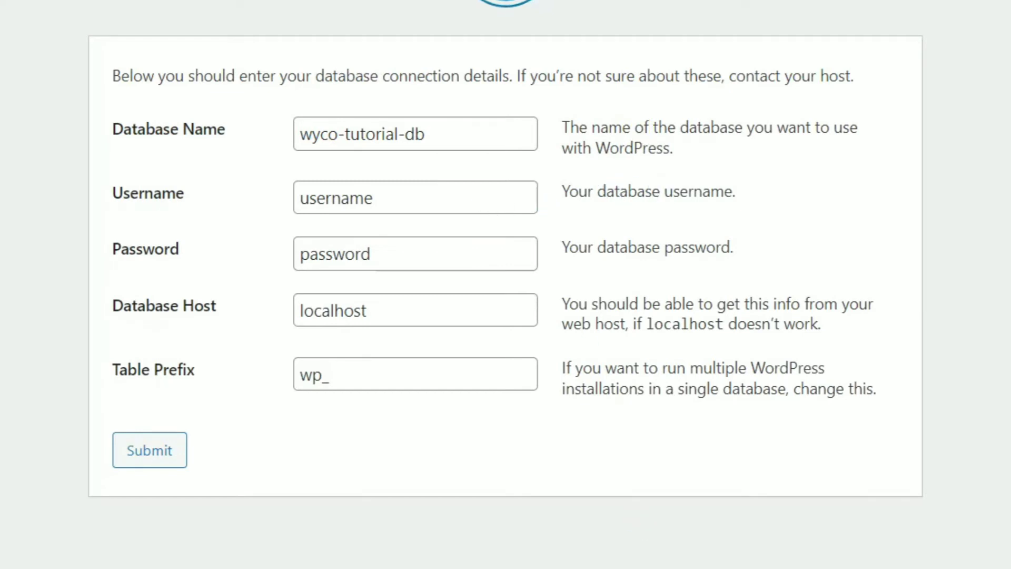
Step: Set the username to root, leave the database password blank, and submit the connection details
{"action": "left_click", "coordinate": [366, 197]}
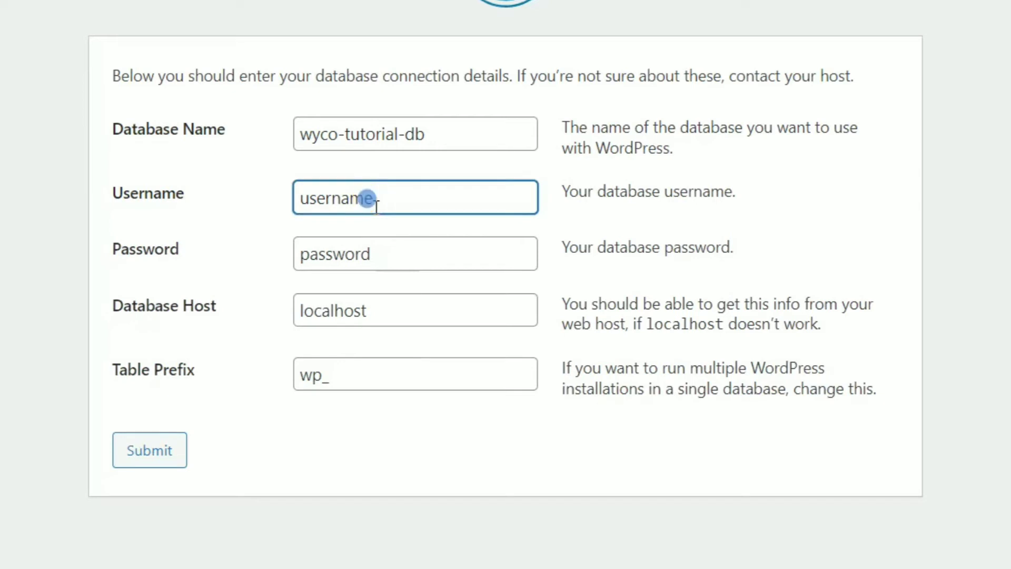
{"action": "key", "text": "BackSpace"}
{"action": "key", "text": "BackSpace"}
{"action": "key", "text": "BackSpace"}
{"action": "key", "text": "BackSpace"}
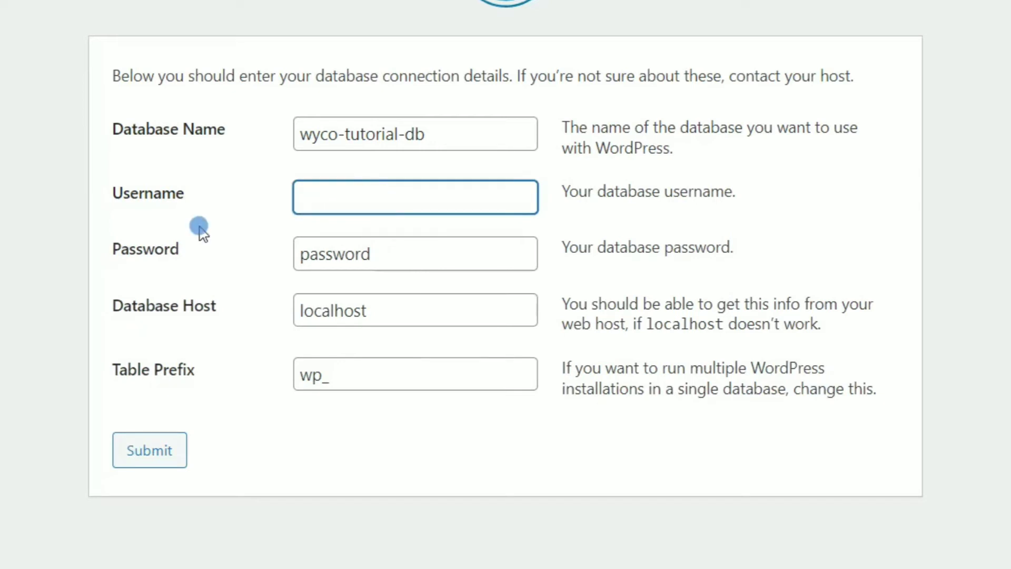
{"action": "type", "text": "root"}
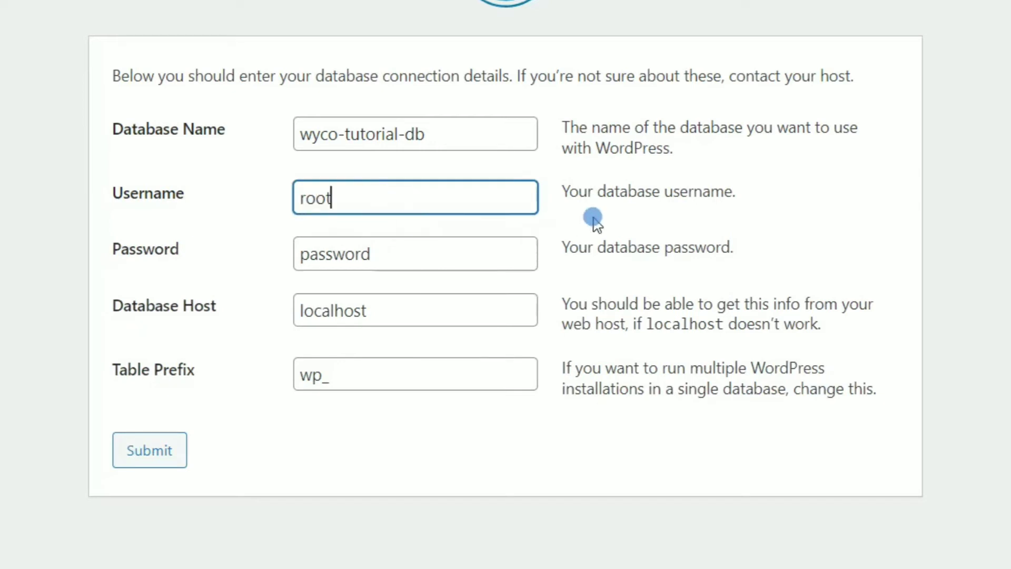
{"action": "left_click", "coordinate": [593, 218]}
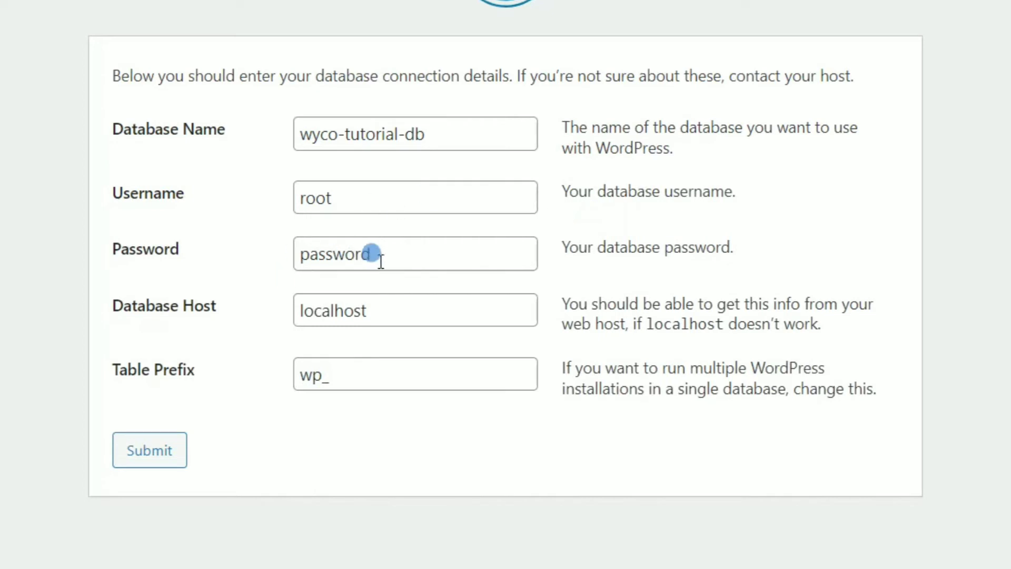
{"action": "left_click_drag", "start_coordinate": [372, 255], "coordinate": [260, 262]}
{"action": "key", "text": "BackSpace"}
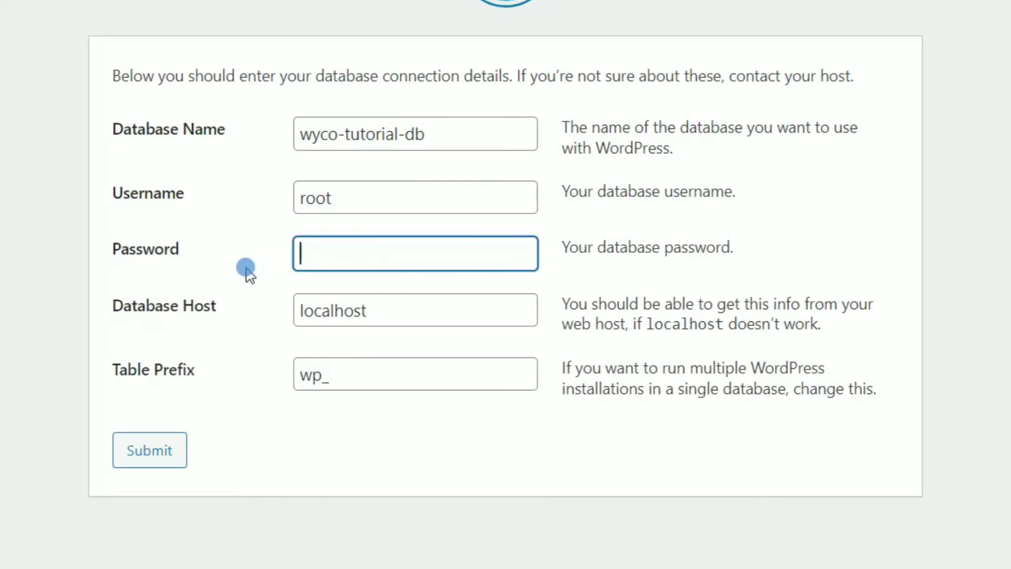
{"action": "left_click", "coordinate": [608, 229]}
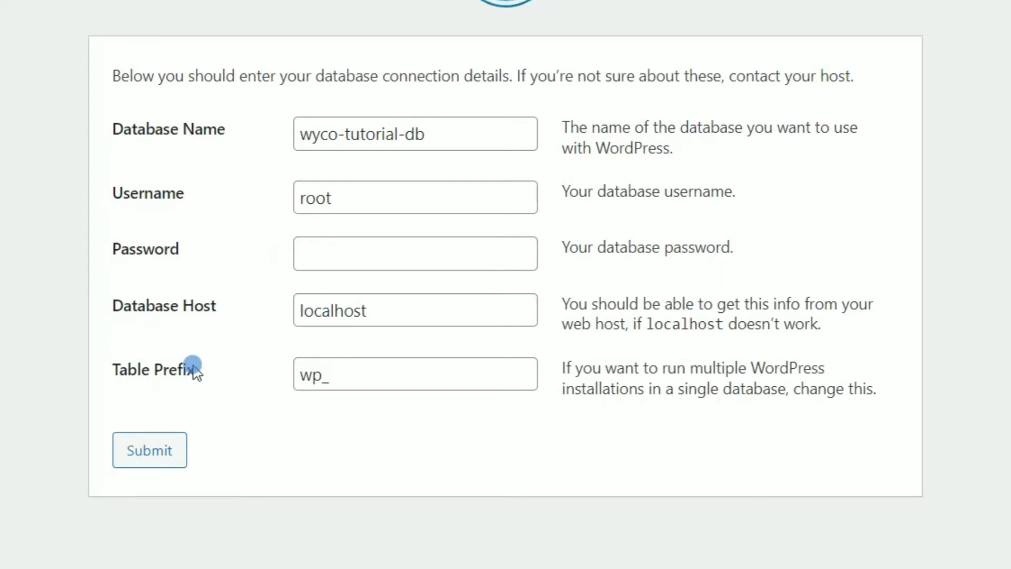
{"action": "left_click", "coordinate": [150, 459]}
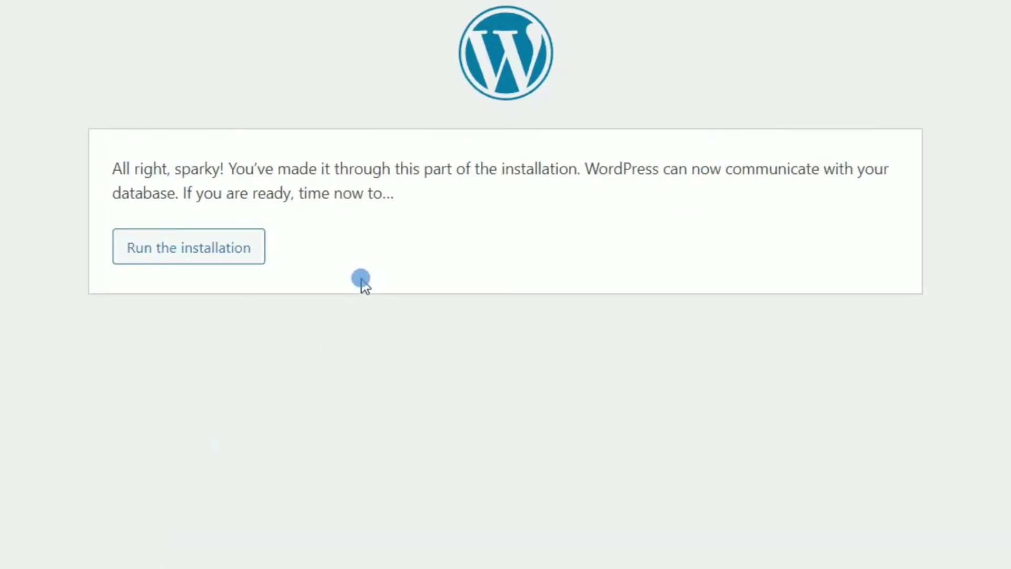
Step: Run the WordPress installation to bring up the site information form
{"action": "left_click", "coordinate": [203, 252]}
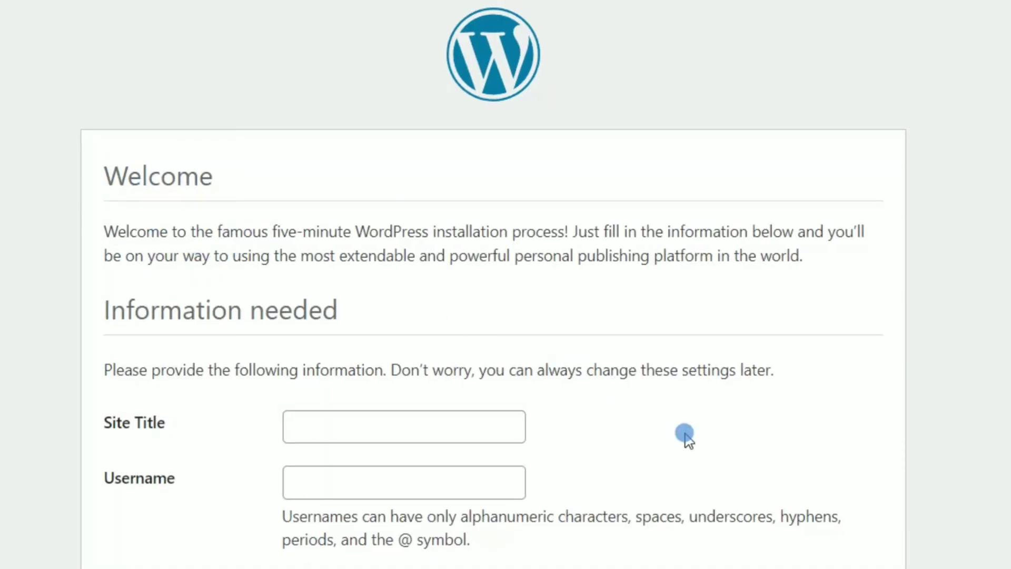
Step: Enter the site title Wyco Tutorial Website and the admin username admin-wyco
{"action": "scroll", "coordinate": [686, 437], "scroll_direction": "down", "scroll_amount": 2}
{"action": "scroll", "coordinate": [696, 438], "scroll_direction": "up", "scroll_amount": 1}
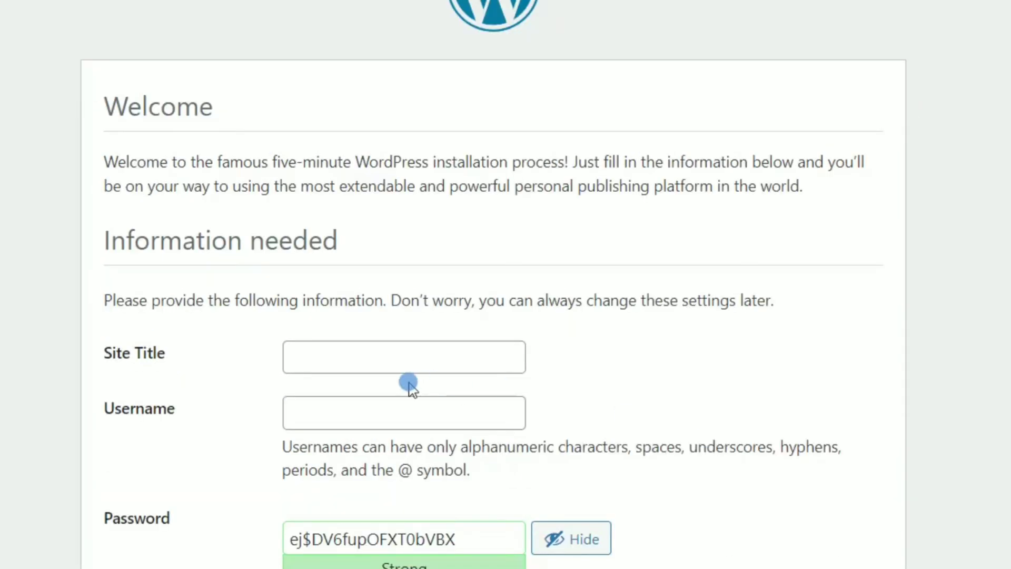
{"action": "left_click", "coordinate": [396, 358]}
{"action": "type", "text": "Wyco"}
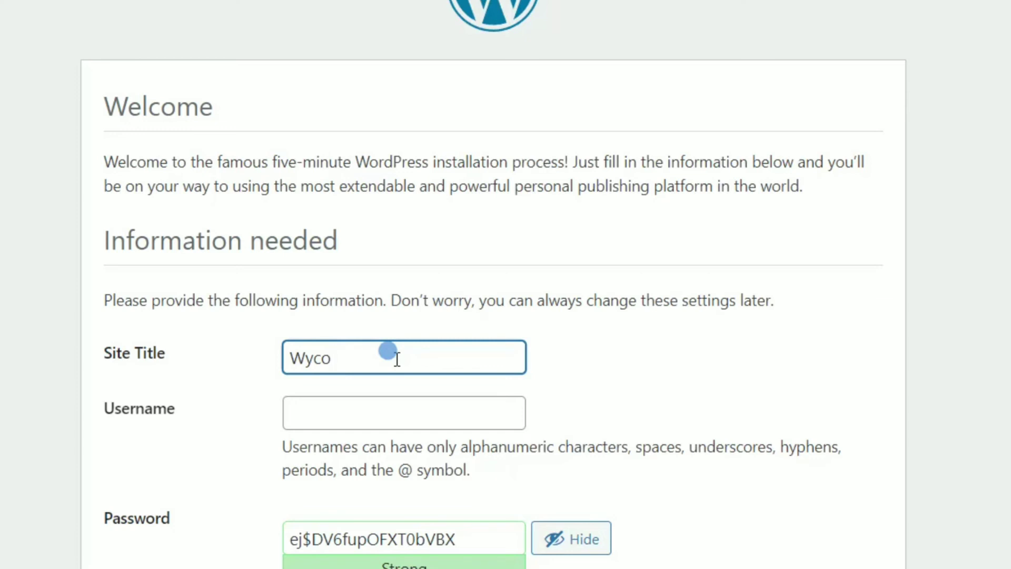
{"action": "type", "text": " Tutorial"}
{"action": "type", "text": " Wbsite"}
{"action": "type", "text": "bsite"}
{"action": "left_click", "coordinate": [671, 326]}
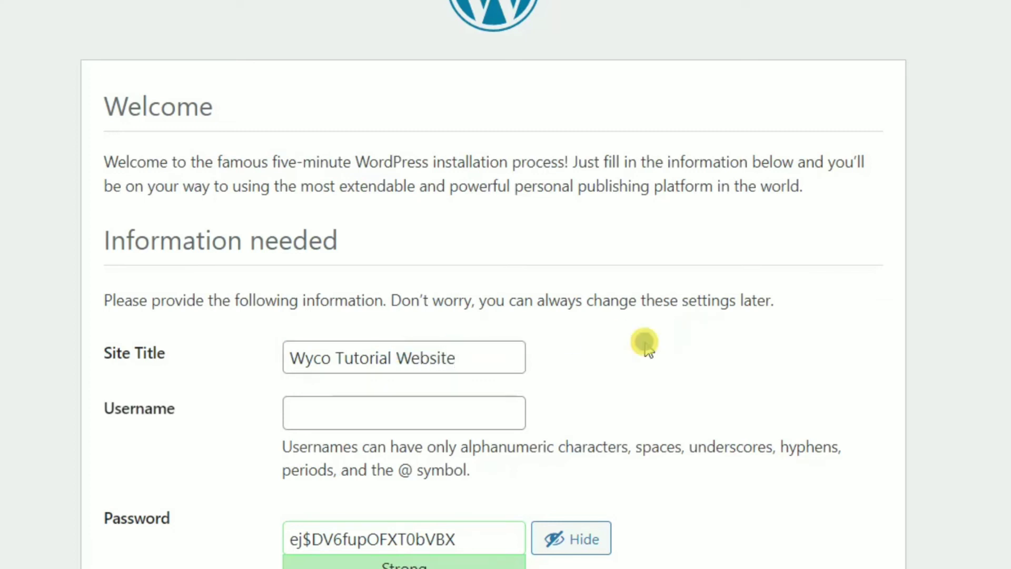
{"action": "left_click", "coordinate": [339, 413]}
{"action": "type", "text": "ad"}
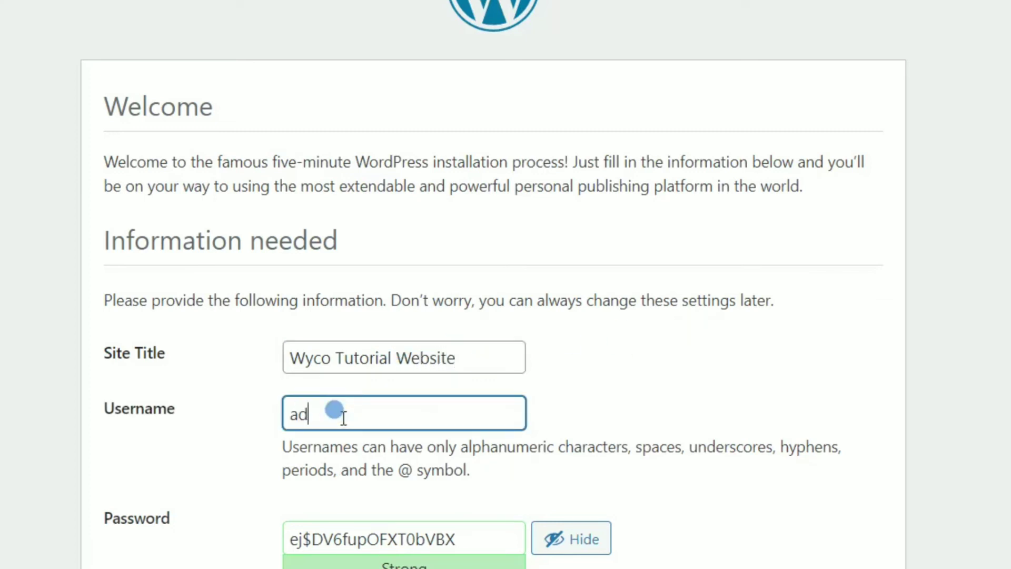
{"action": "type", "text": "min-wyco"}
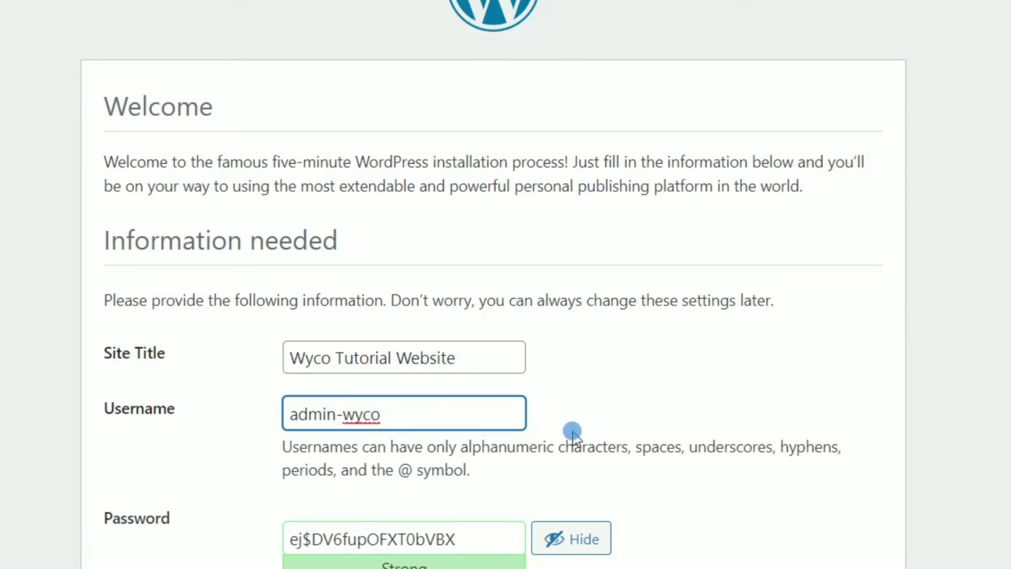
{"action": "left_click", "coordinate": [537, 440]}
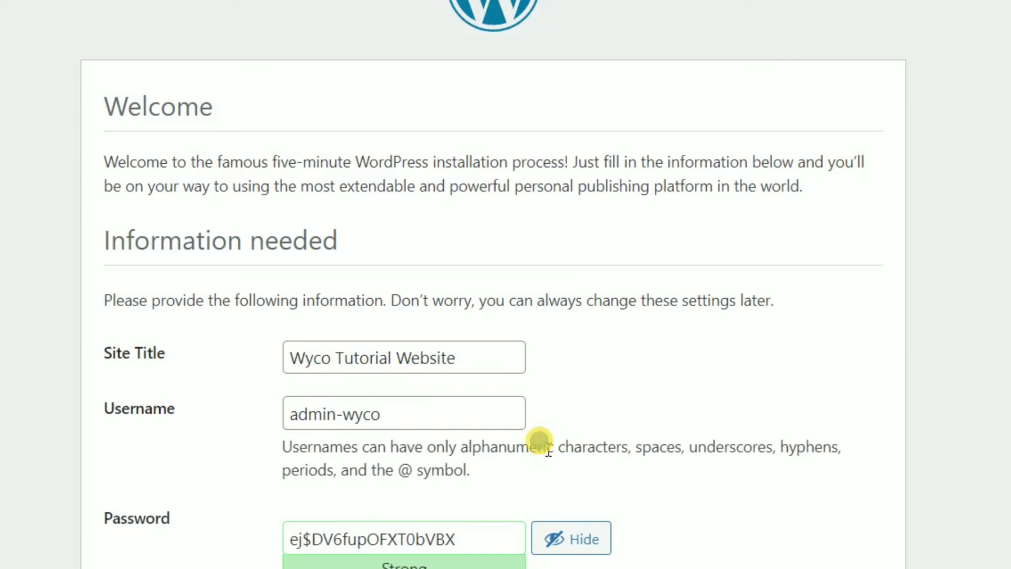
Step: Replace the suggested admin password with a custom one and autofill the admin e-mail
{"action": "scroll", "coordinate": [596, 424], "scroll_direction": "down", "scroll_amount": 2}
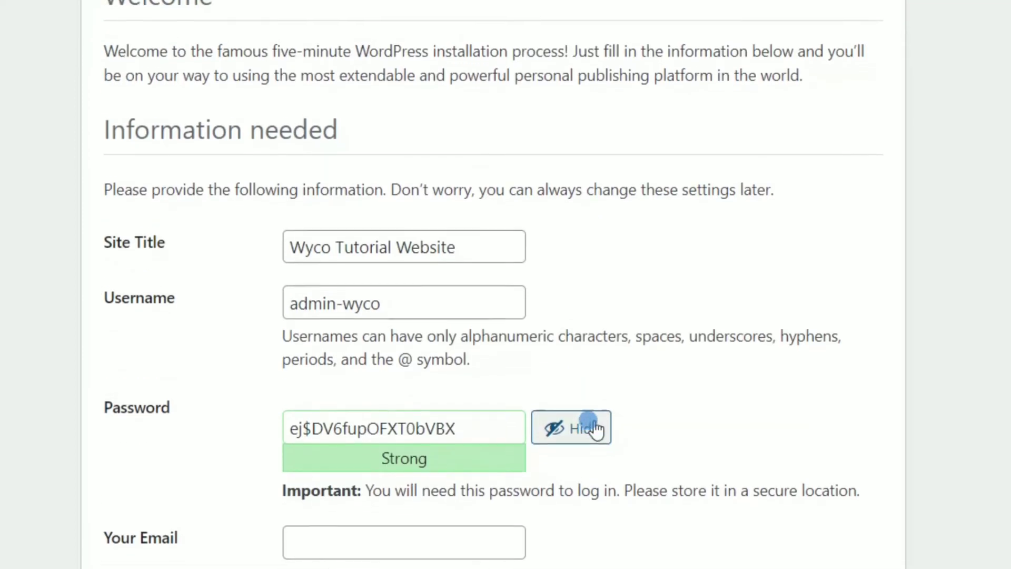
{"action": "left_click", "coordinate": [463, 431]}
{"action": "left_click_drag", "start_coordinate": [462, 430], "coordinate": [267, 433]}
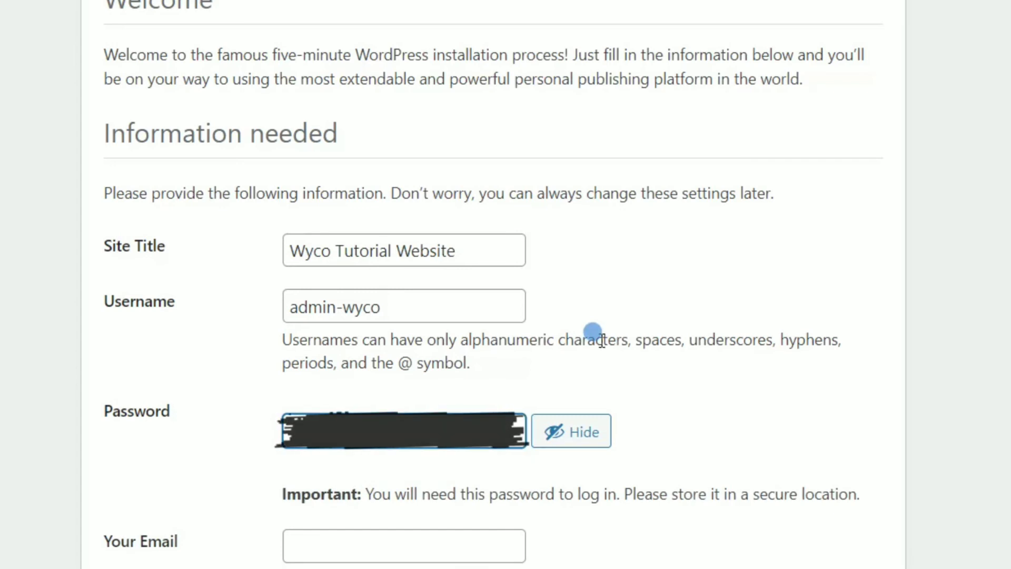
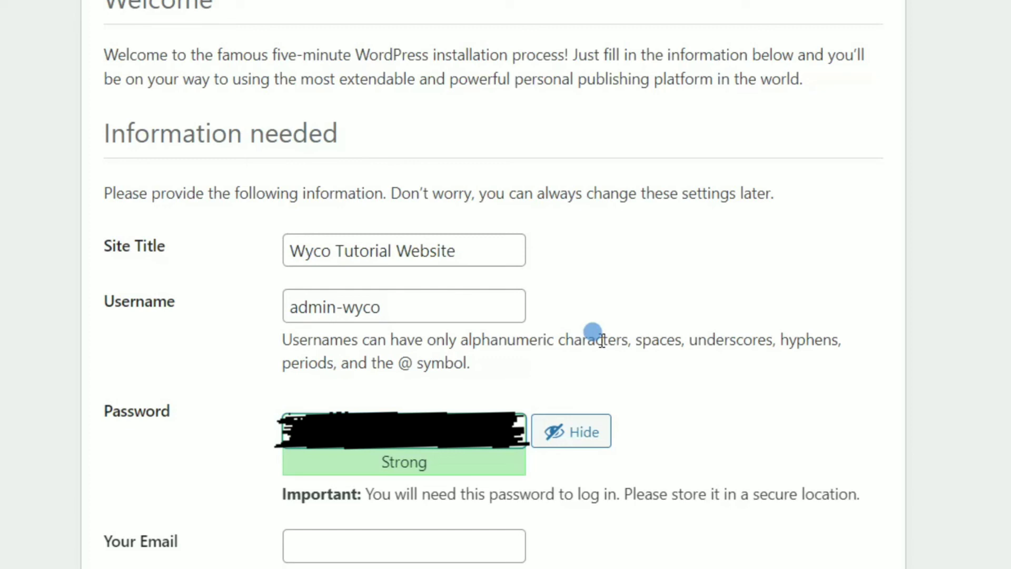
{"action": "left_click", "coordinate": [437, 532]}
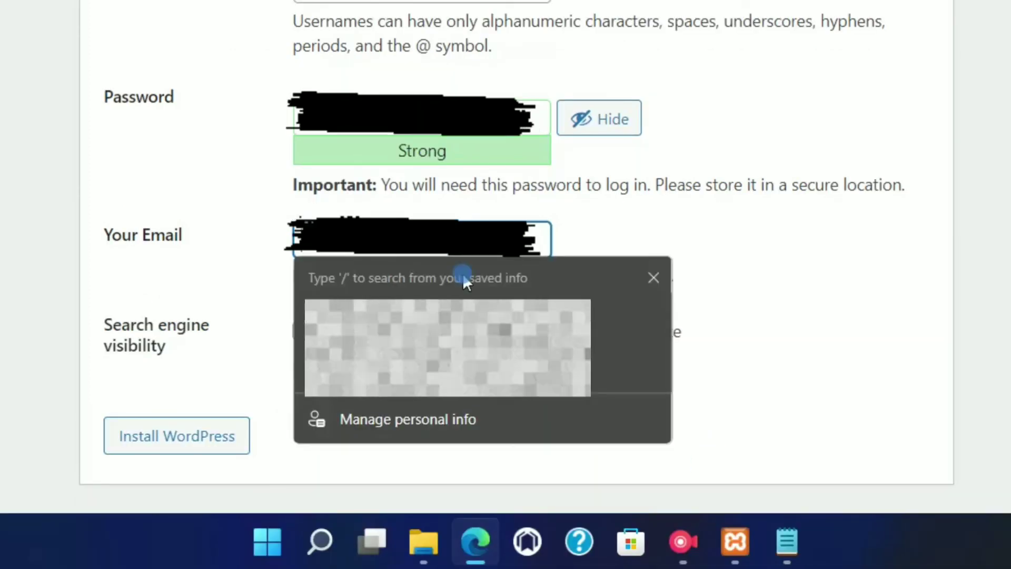
{"action": "left_click", "coordinate": [474, 366]}
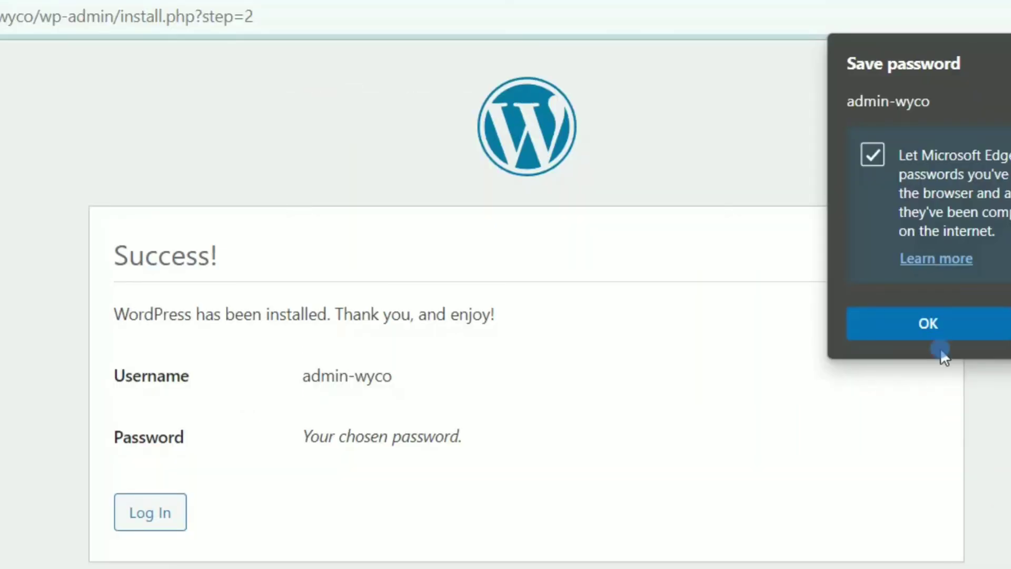
Step: Save the login in the browser, sign in as admin-wyco with Remember Me, then return to phpMyAdmin
{"action": "left_click", "coordinate": [932, 331]}
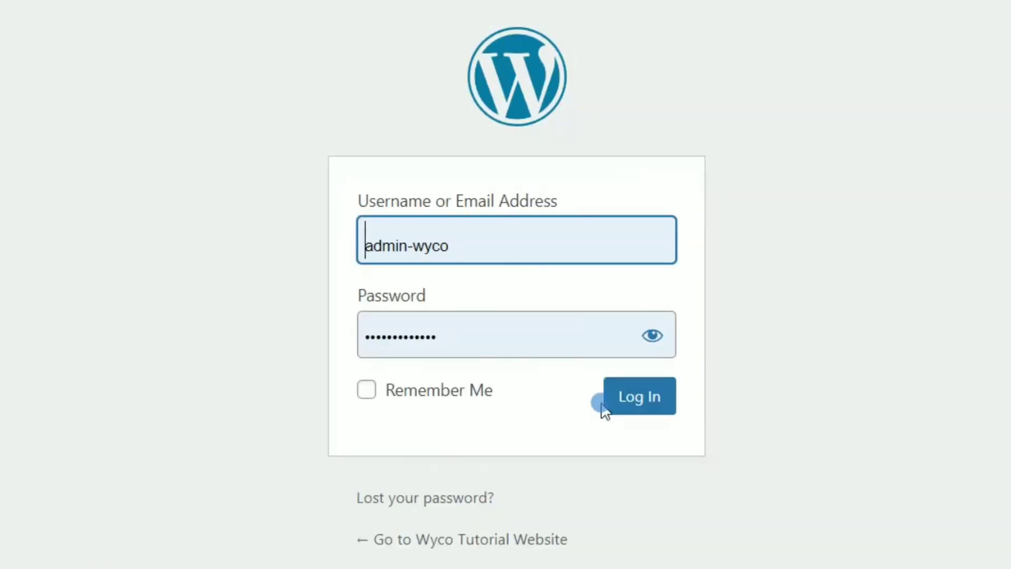
{"action": "left_click", "coordinate": [400, 394]}
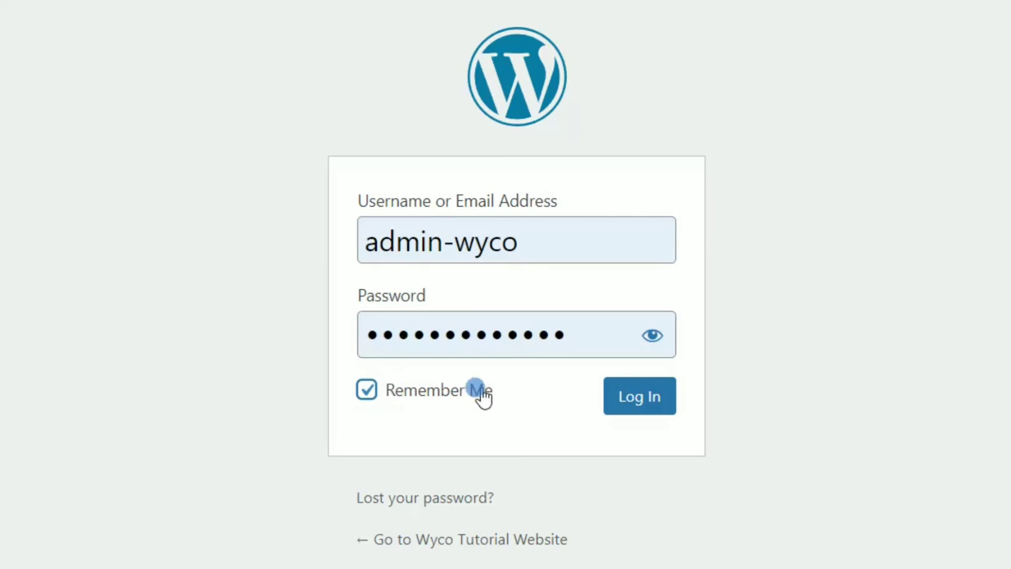
{"action": "left_click", "coordinate": [646, 399]}
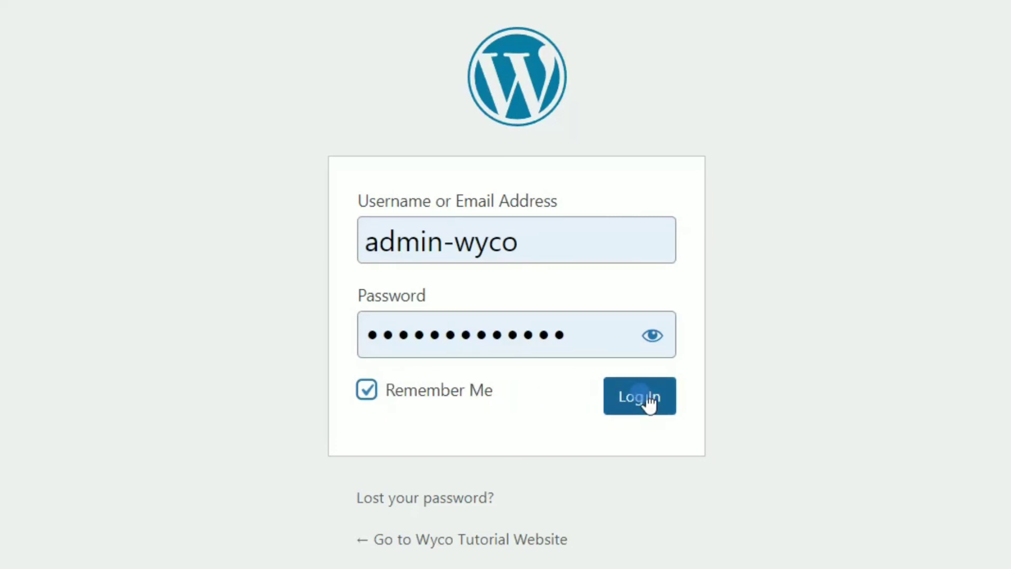
{"action": "left_click", "coordinate": [829, 345]}
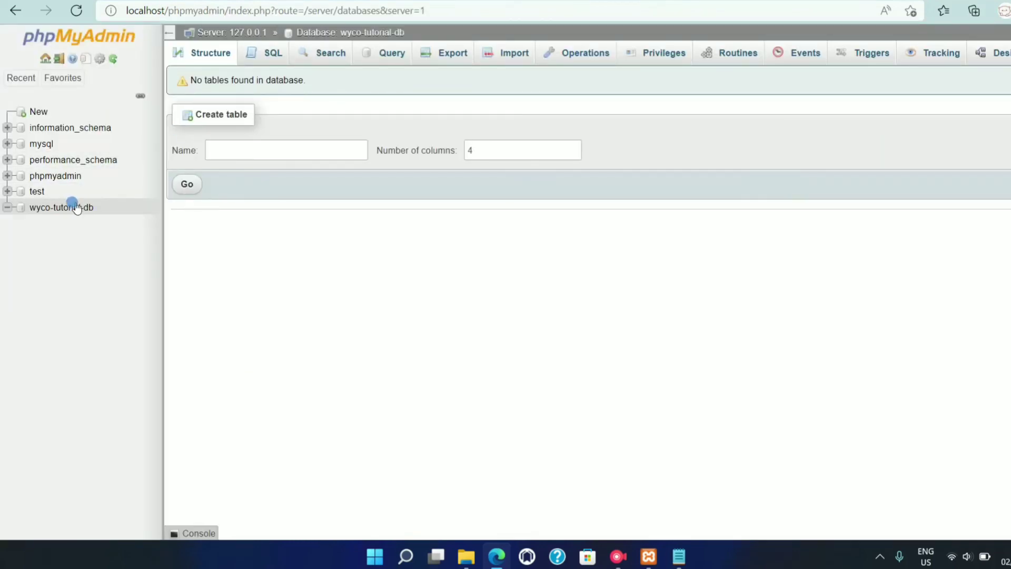
Step: Check that wyco-tutorial-db now lists 12 WordPress tables, then go back to the Dashboard
{"action": "left_click", "coordinate": [69, 210]}
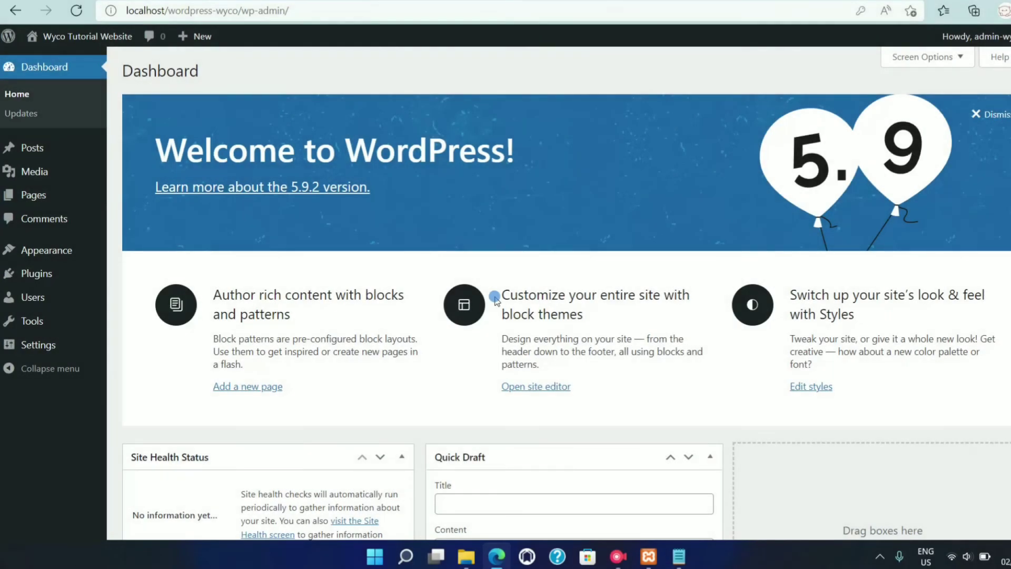
{"action": "scroll", "coordinate": [475, 390], "scroll_direction": "down", "scroll_amount": 1}
{"action": "scroll", "coordinate": [475, 390], "scroll_direction": "down", "scroll_amount": 7}
{"action": "scroll", "coordinate": [475, 390], "scroll_direction": "up", "scroll_amount": 8}
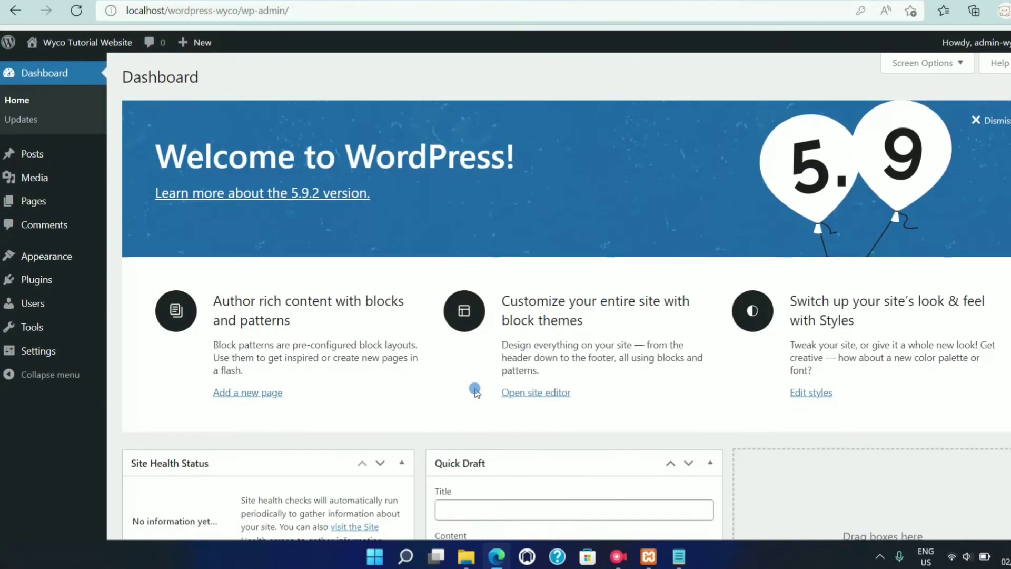
{"action": "left_click", "coordinate": [618, 556]}
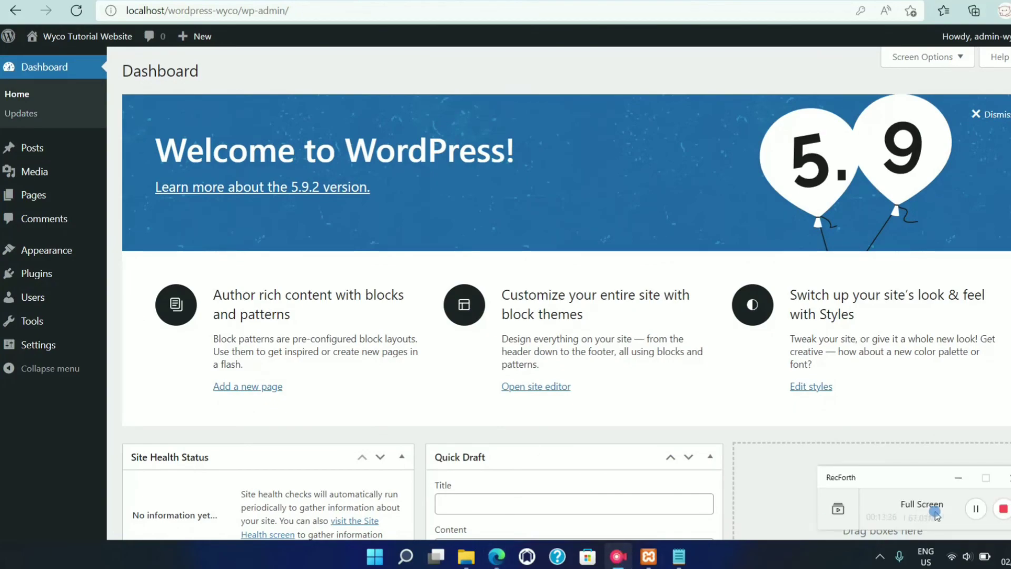